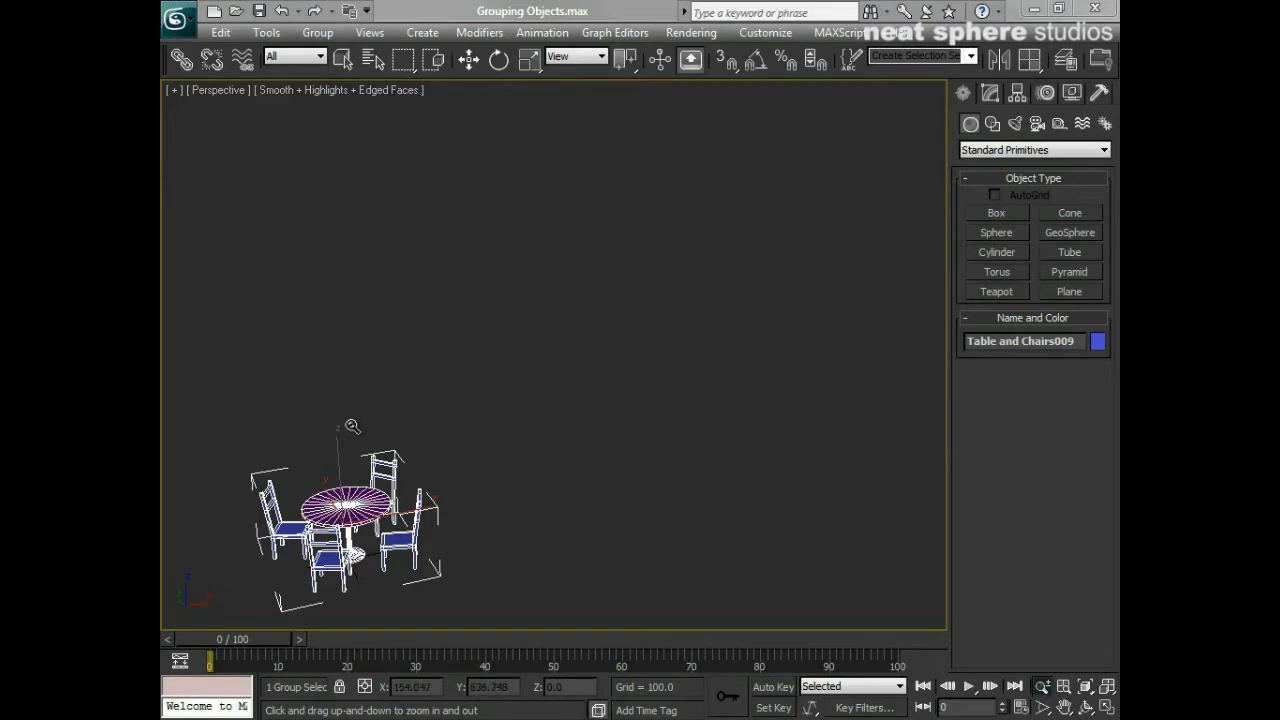
Select the table and chairs group and start the Array tool with its live preview enabled
{"action": "right_click", "coordinate": [380, 330]}
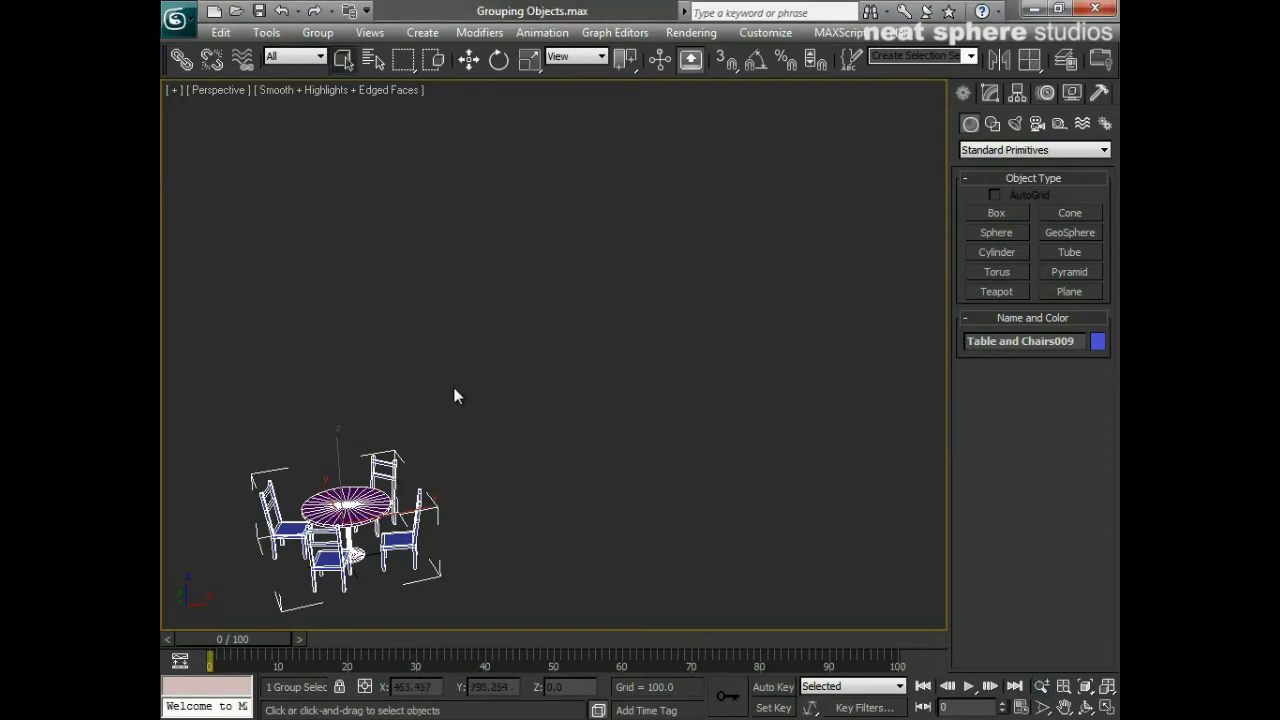
{"action": "left_click", "coordinate": [510, 398]}
{"action": "left_click", "coordinate": [355, 508]}
{"action": "left_click", "coordinate": [266, 33]}
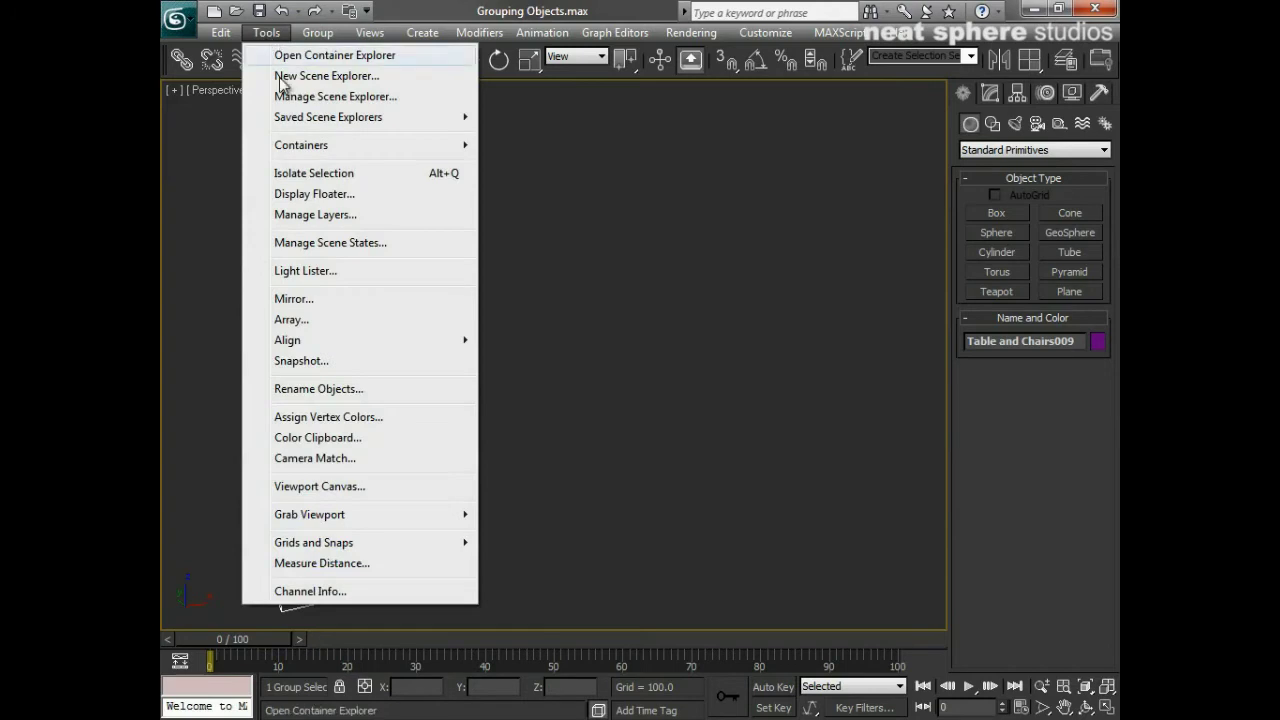
{"action": "left_click", "coordinate": [294, 321]}
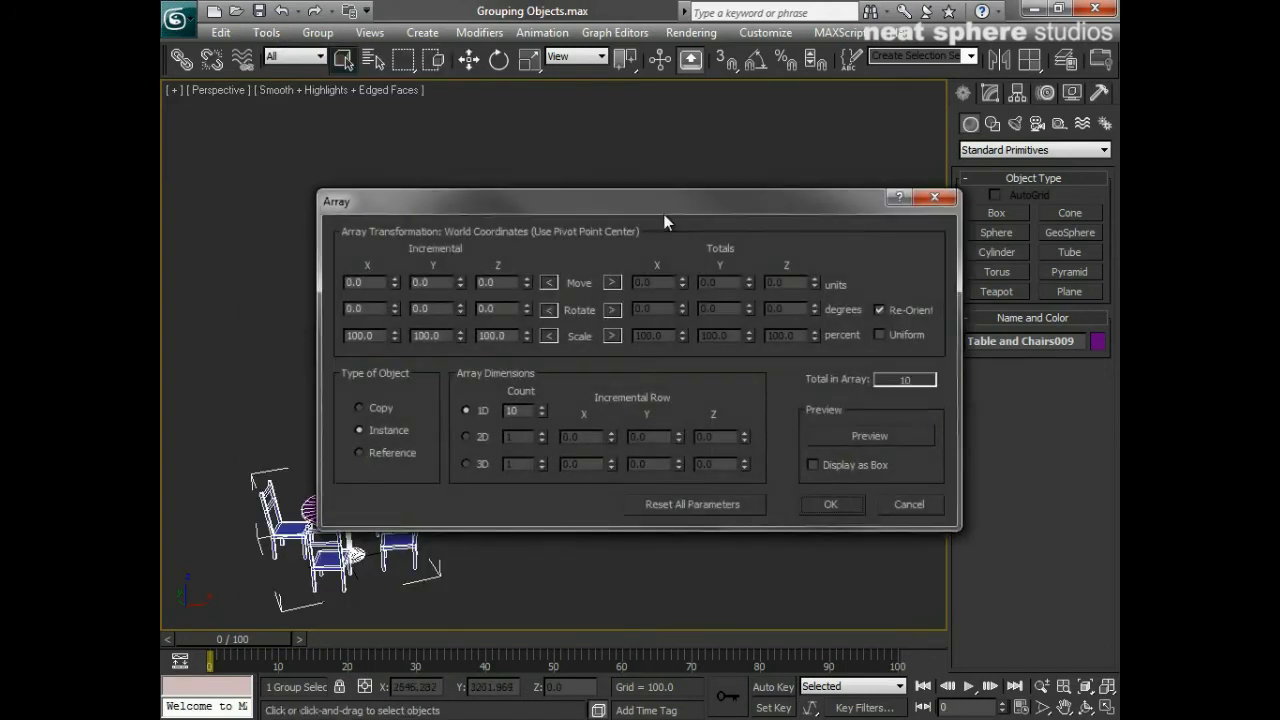
{"action": "left_click_drag", "start_coordinate": [378, 208], "coordinate": [528, 21]}
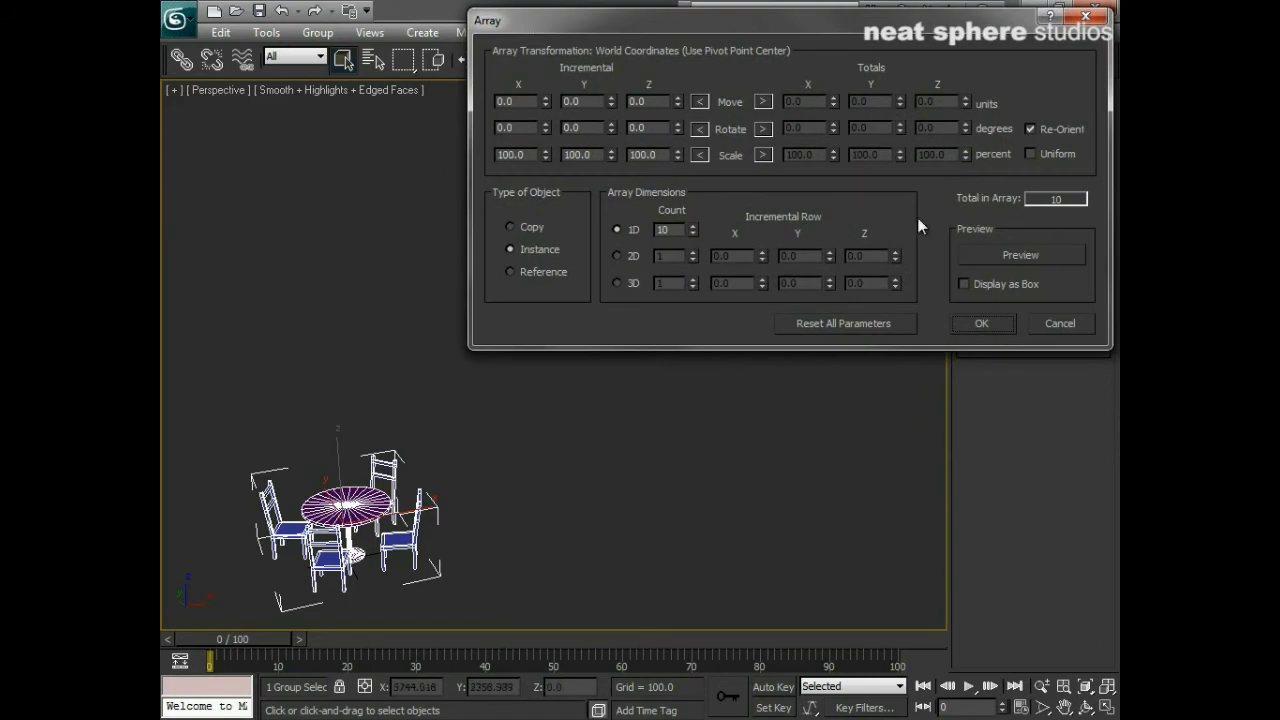
{"action": "left_click", "coordinate": [1010, 256]}
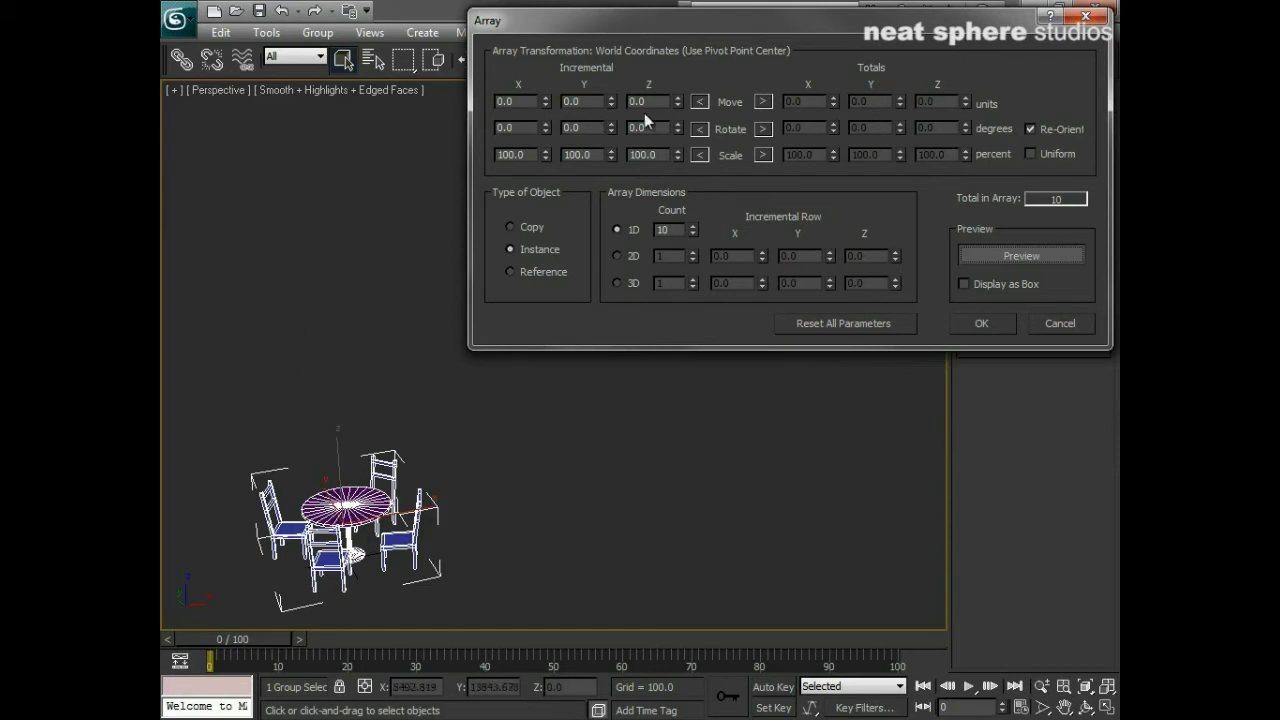
Set the 1D array count to 3 and the incremental Y move to 400 units
{"action": "left_click_drag", "start_coordinate": [611, 100], "coordinate": [590, 44]}
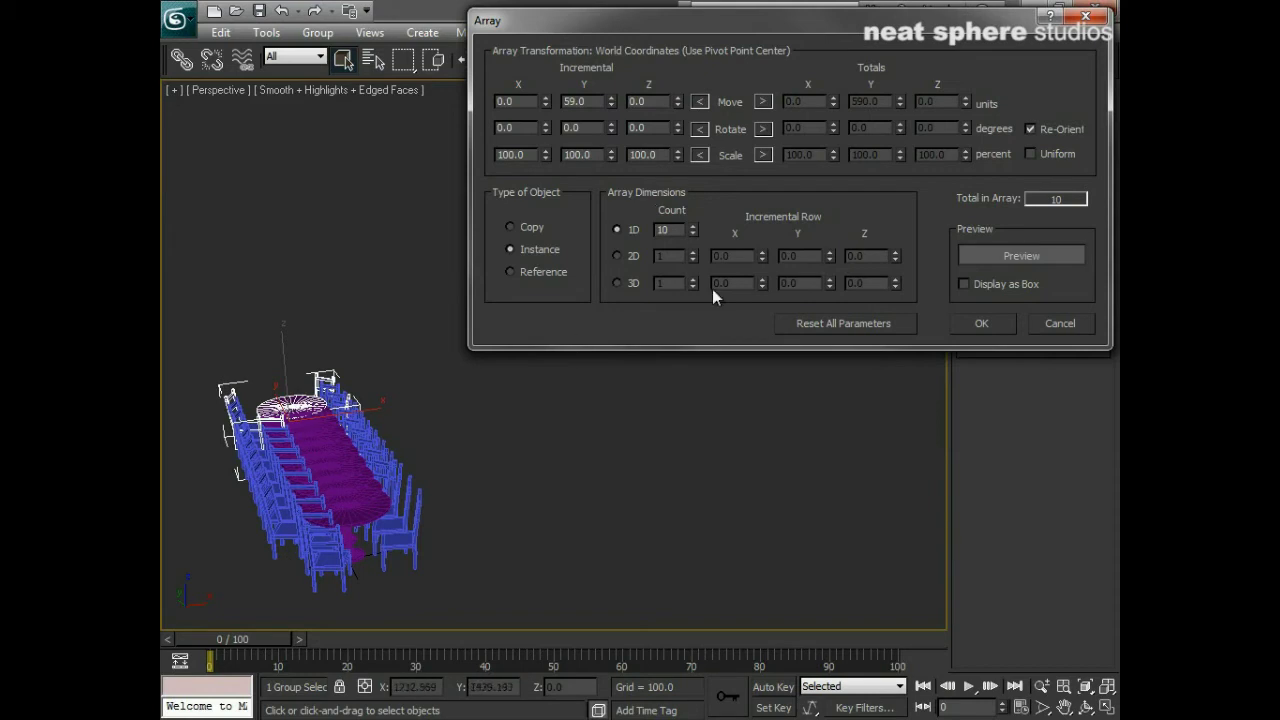
{"action": "left_click_drag", "start_coordinate": [692, 234], "coordinate": [692, 237]}
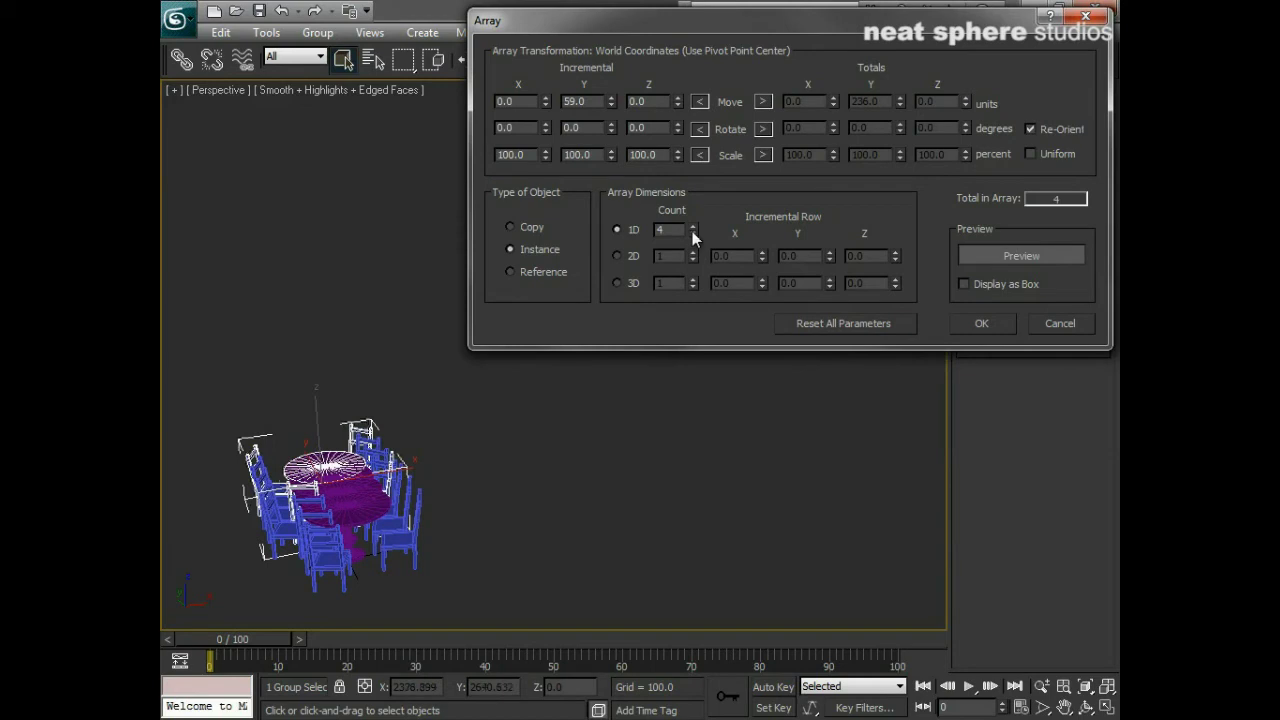
{"action": "left_click", "coordinate": [692, 231]}
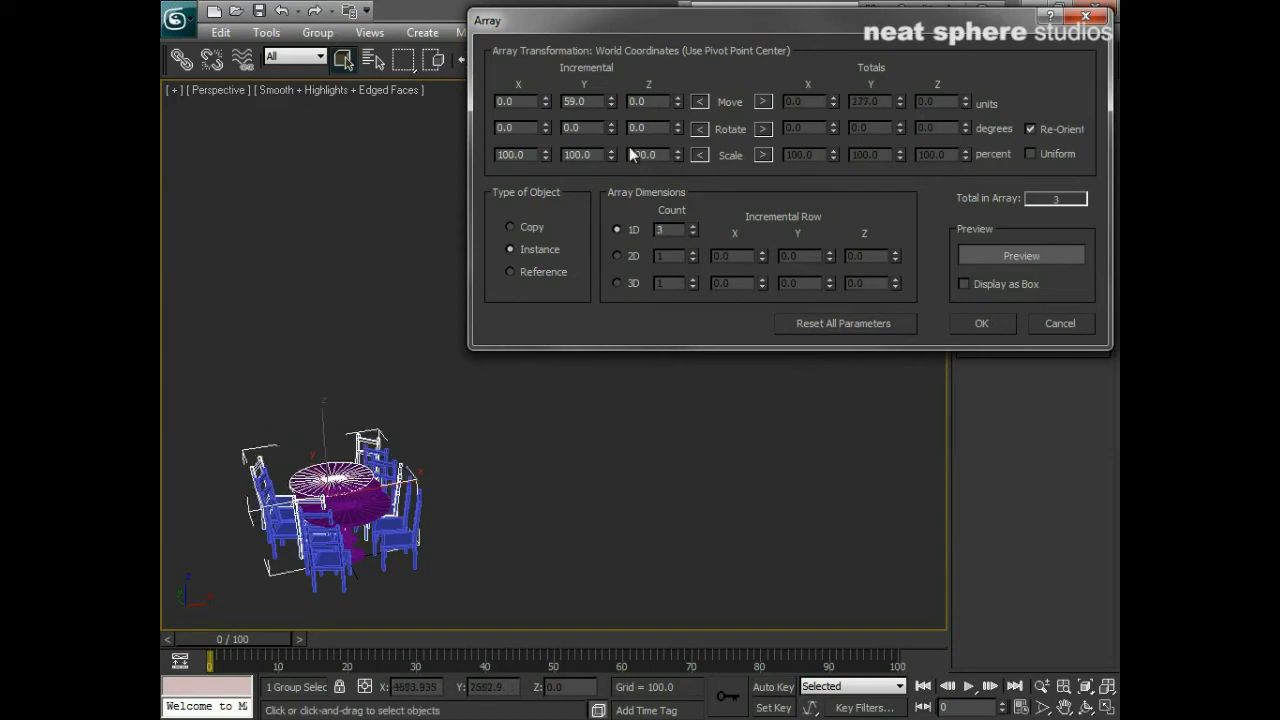
{"action": "left_click_drag", "start_coordinate": [610, 104], "coordinate": [581, 668]}
{"action": "left_click_drag", "start_coordinate": [611, 104], "coordinate": [514, 100]}
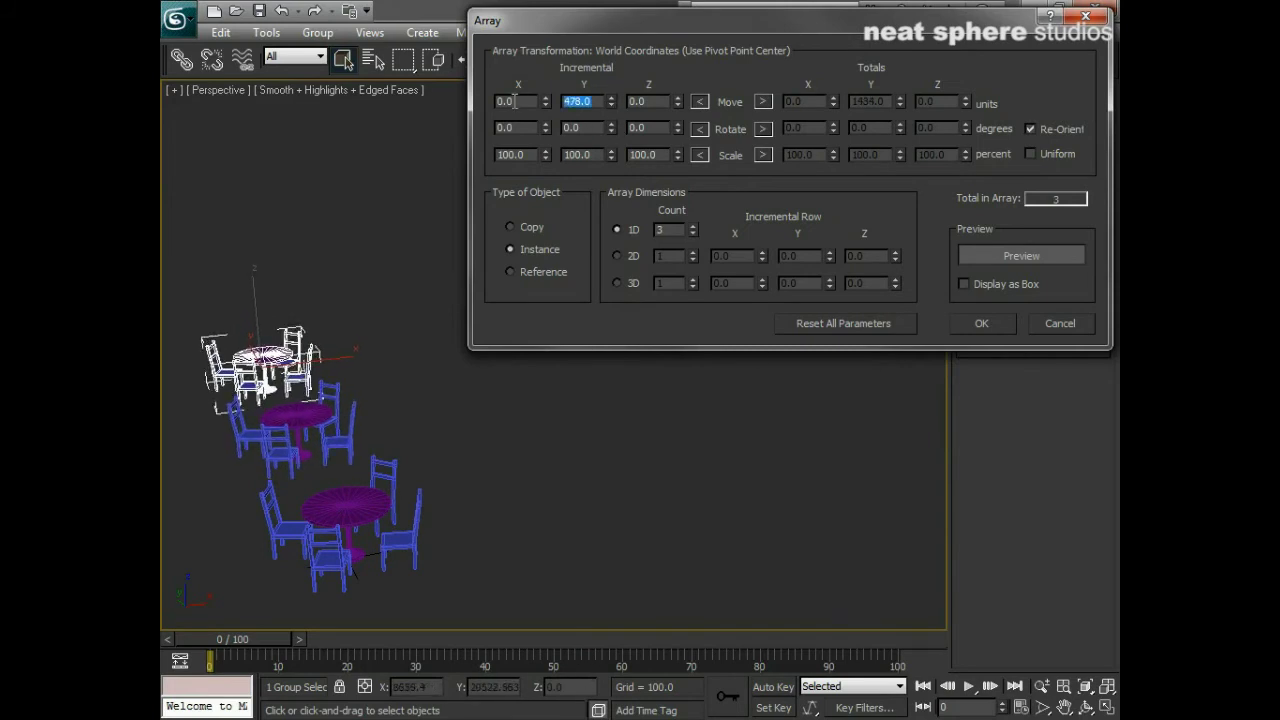
{"action": "type", "text": "450"}
{"action": "key", "text": "Return"}
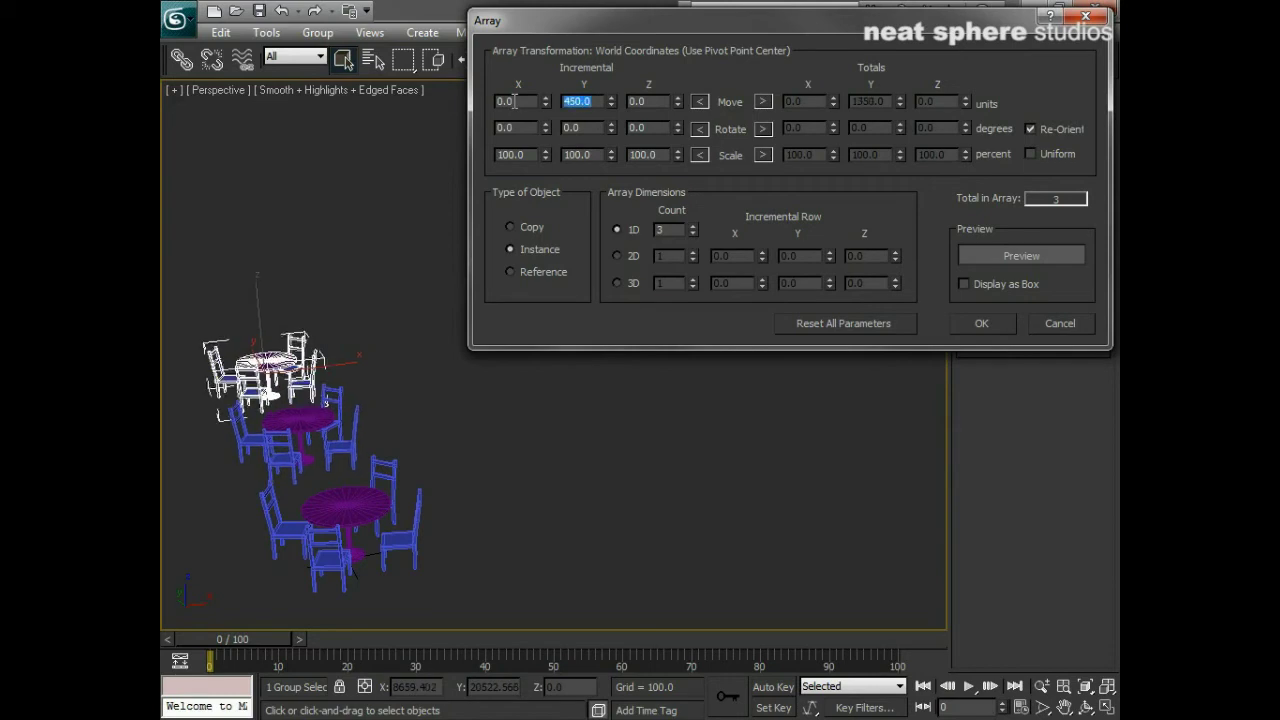
{"action": "type", "text": "400"}
{"action": "key", "text": "Return"}
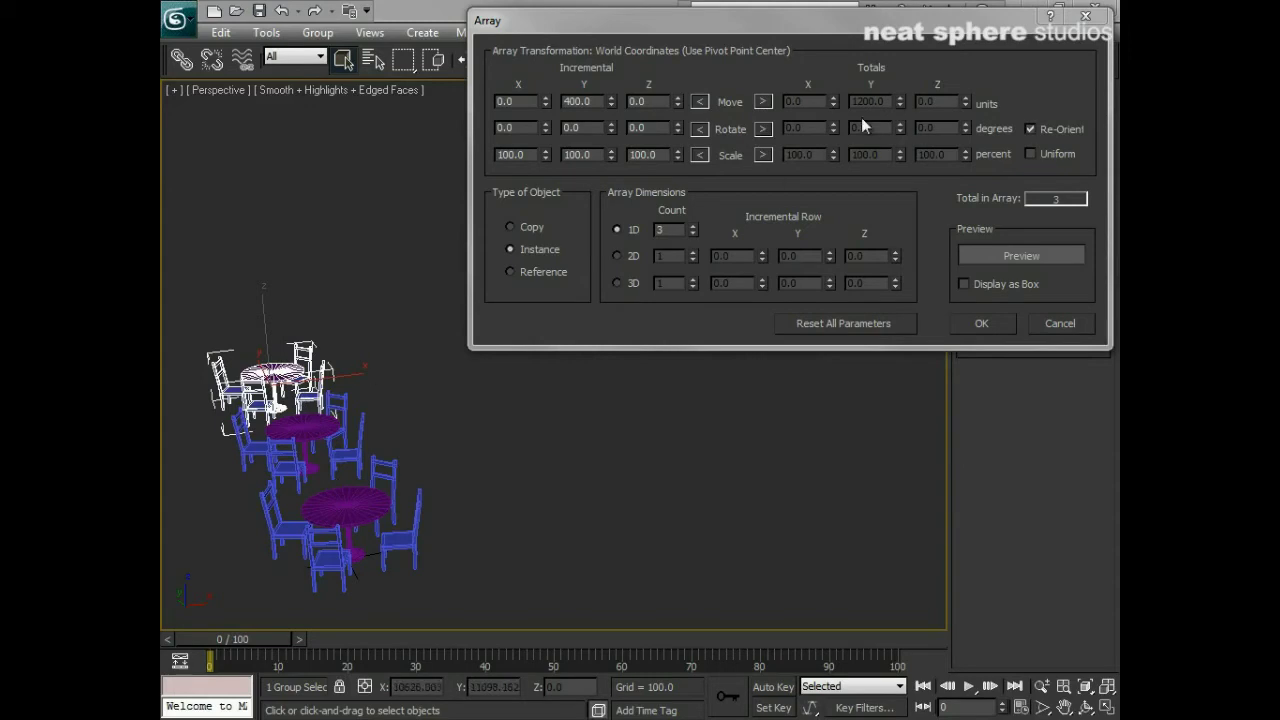
Set the total Y move to 1136 units and the incremental Z rotation to 41 degrees
{"action": "left_click", "coordinate": [763, 102]}
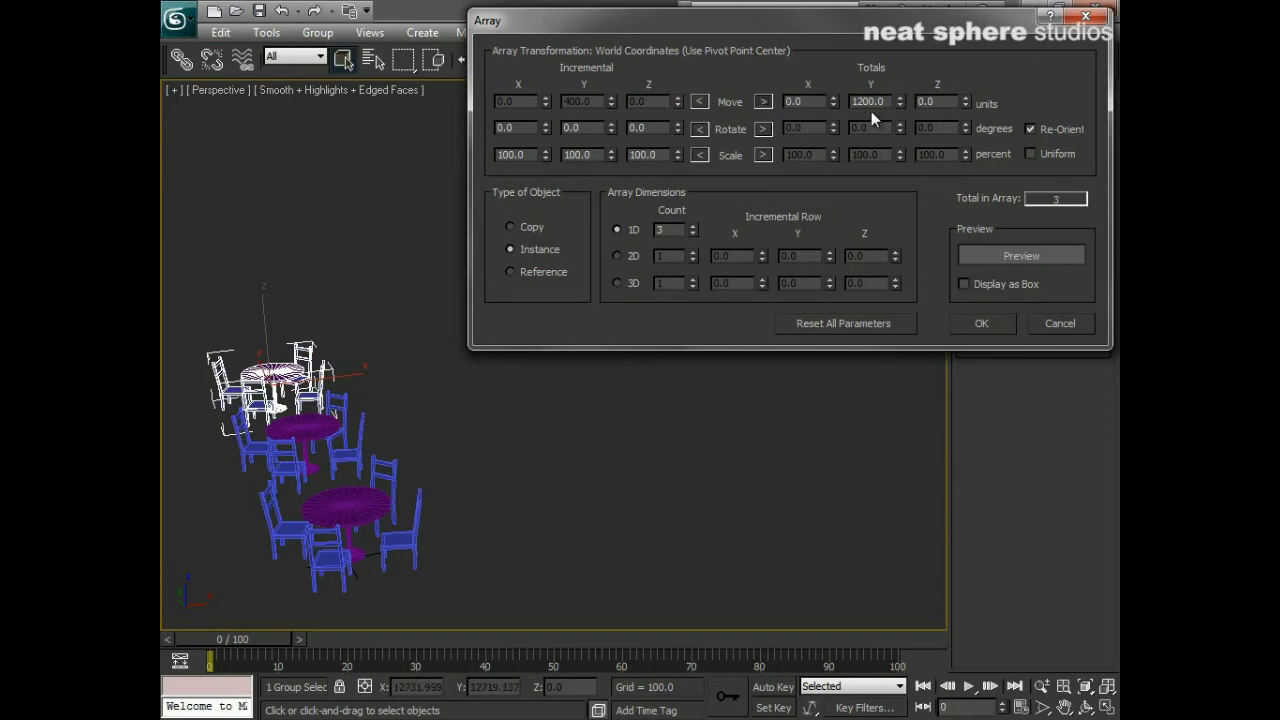
{"action": "left_click_drag", "start_coordinate": [900, 105], "coordinate": [866, 158]}
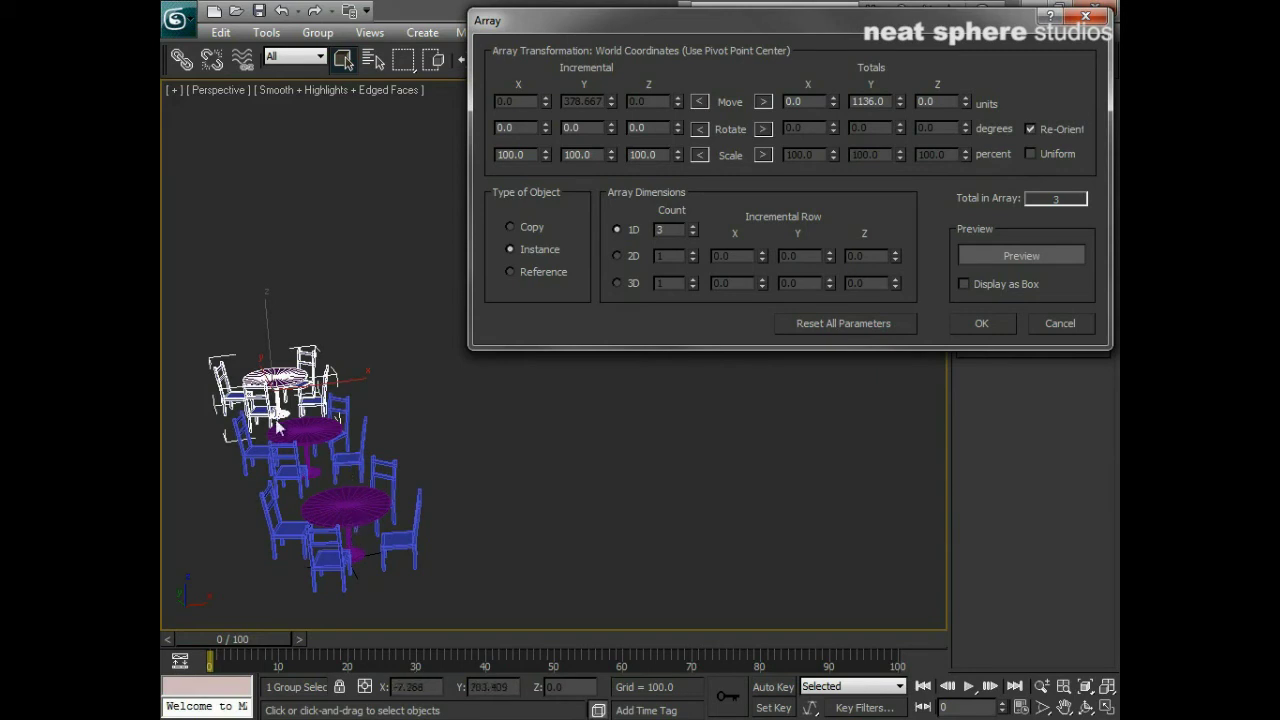
{"action": "left_click", "coordinate": [699, 101]}
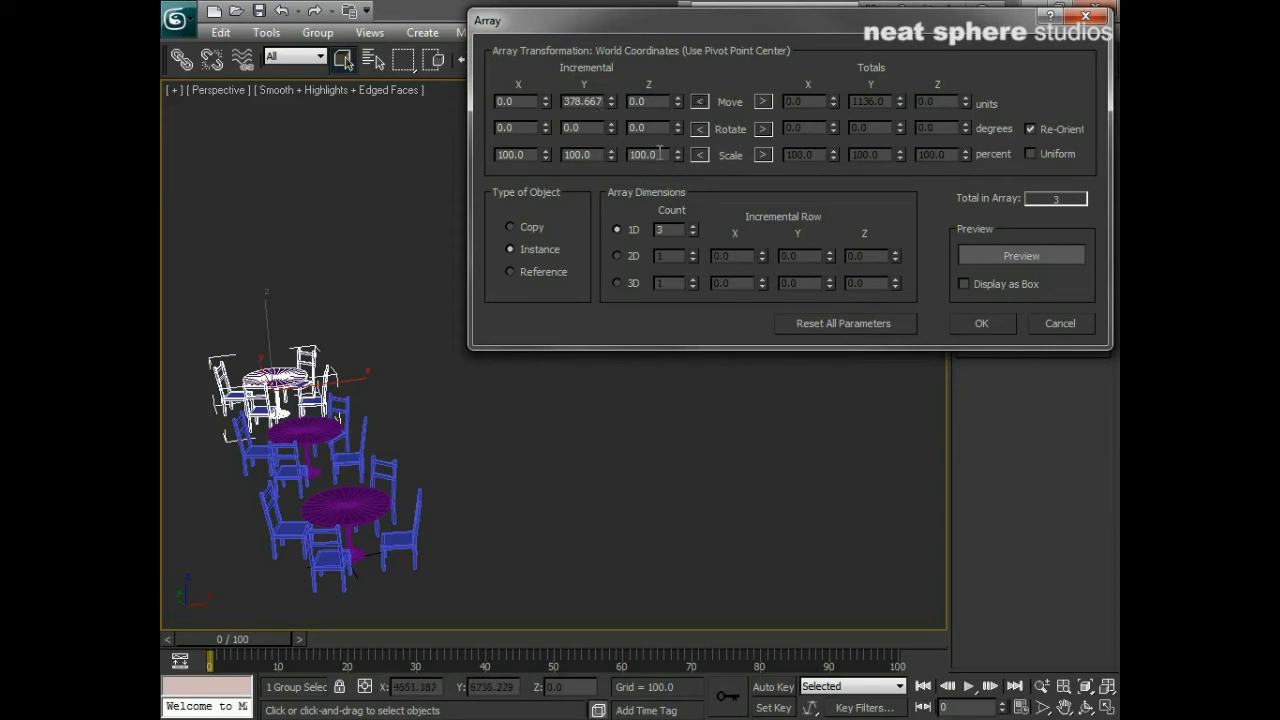
{"action": "left_click_drag", "start_coordinate": [677, 128], "coordinate": [674, 98]}
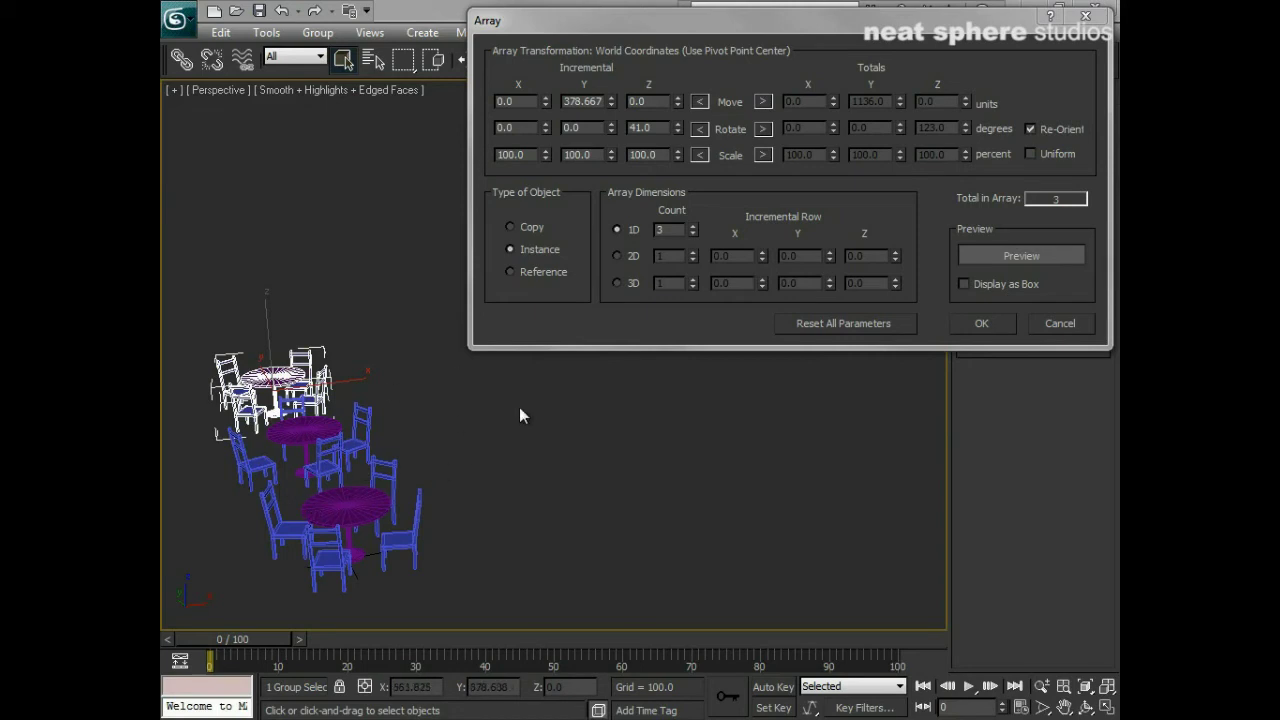
Make the array two-dimensional with a 2D count of 3 and an incremental row X offset of 304
{"action": "left_click", "coordinate": [617, 256]}
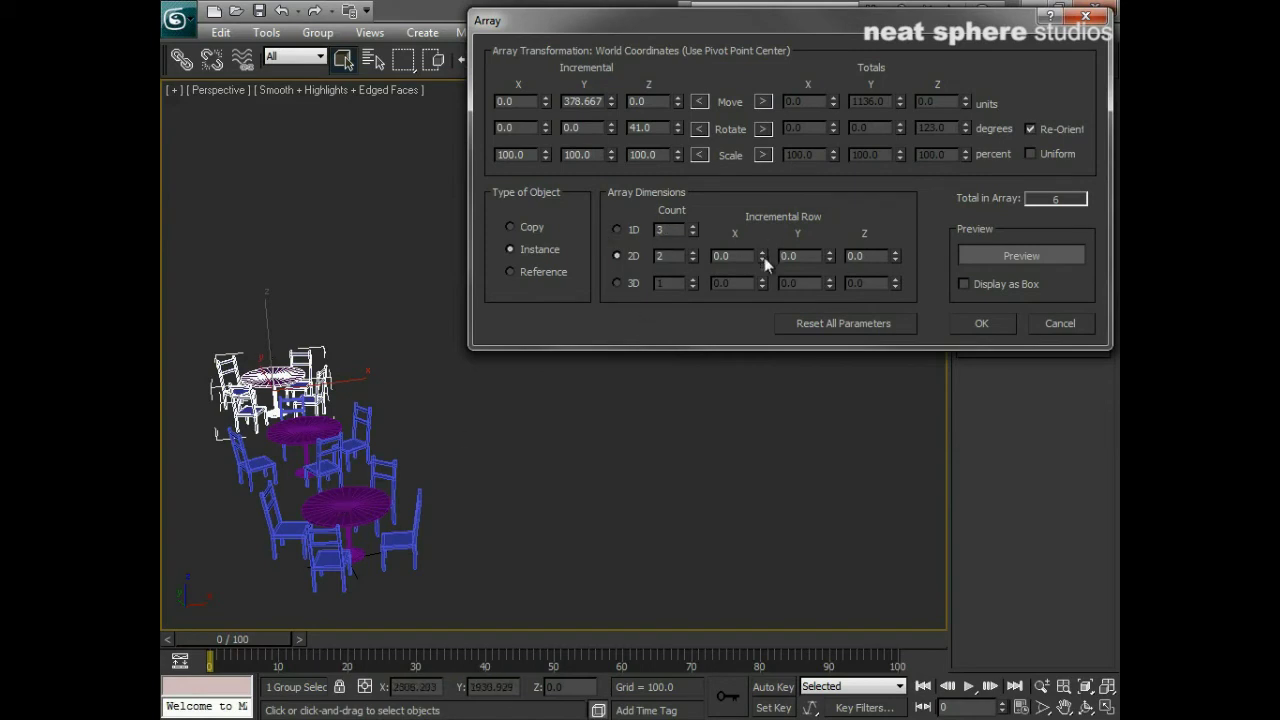
{"action": "left_click_drag", "start_coordinate": [764, 257], "coordinate": [669, 569]}
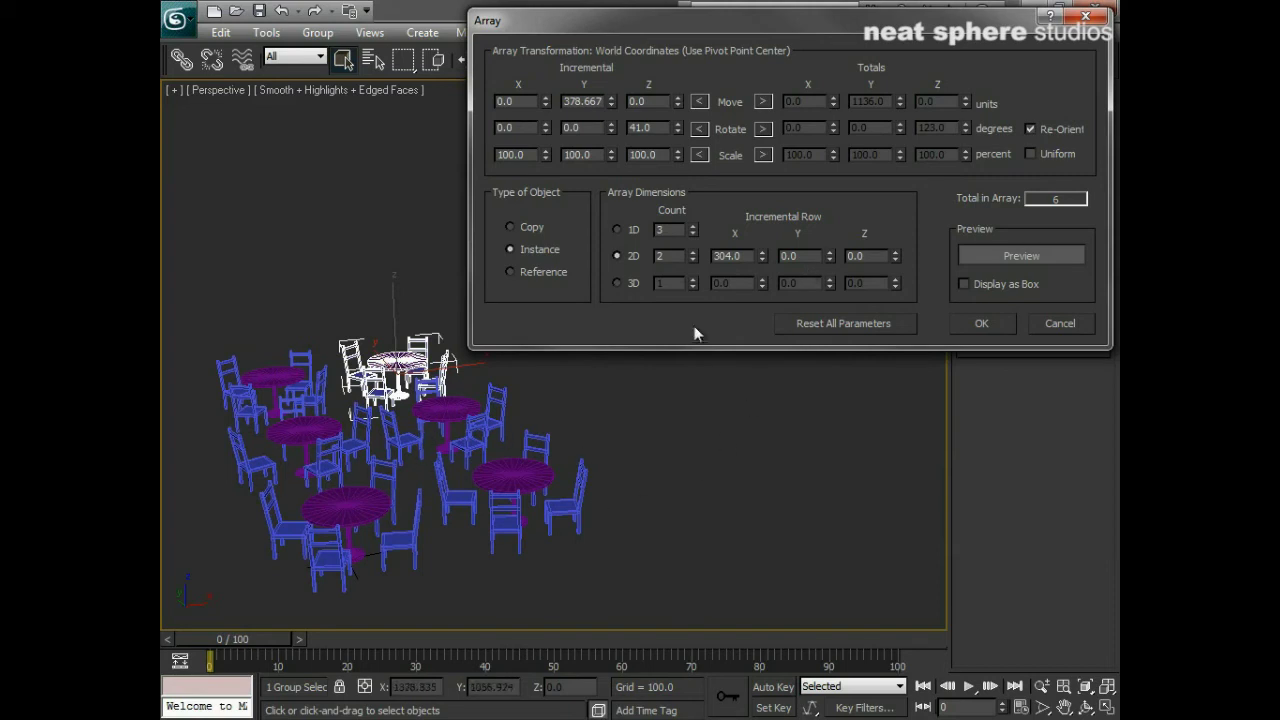
{"action": "left_click", "coordinate": [694, 251]}
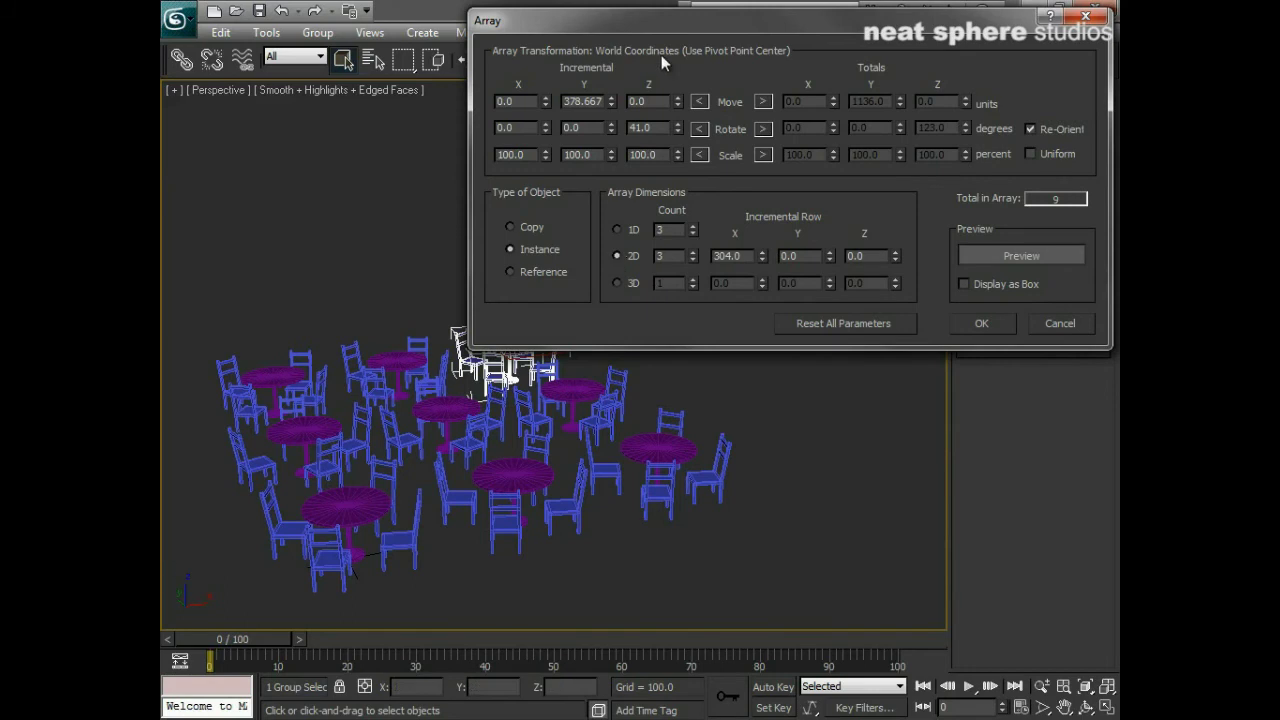
Set the 2D incremental row Z offset to 165 and create the array
{"action": "left_click_drag", "start_coordinate": [591, 30], "coordinate": [664, 28]}
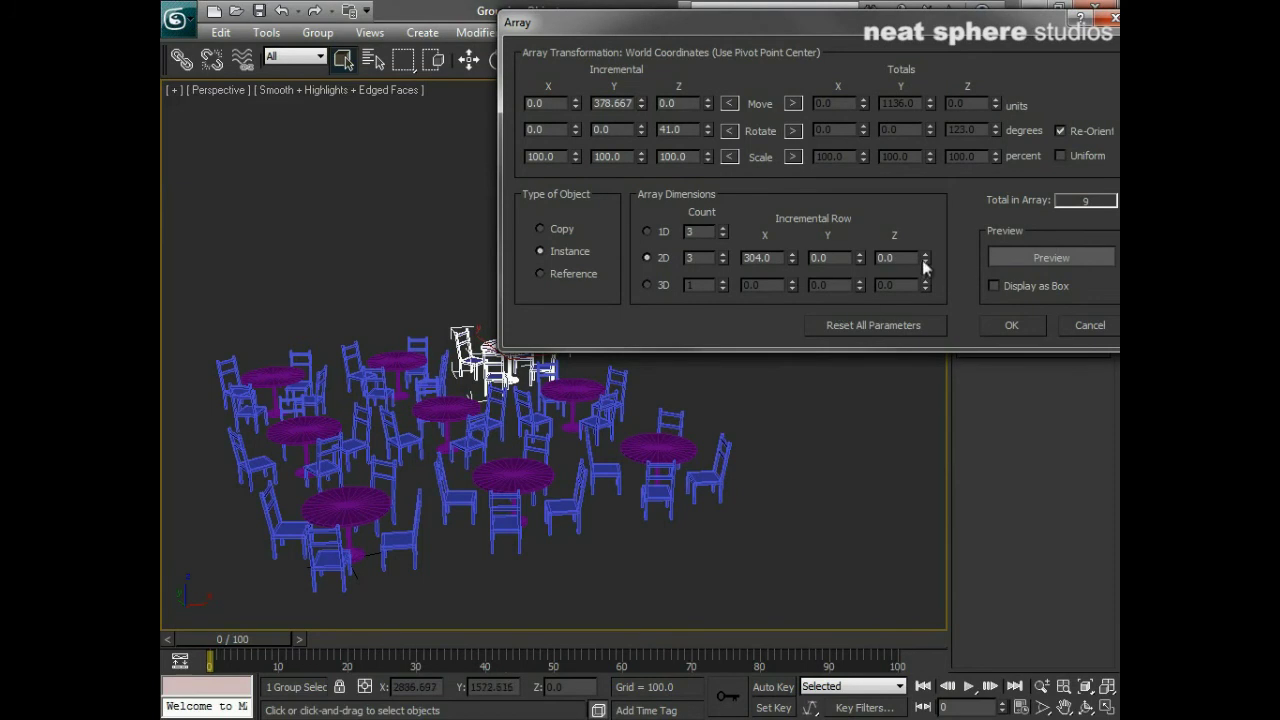
{"action": "left_click_drag", "start_coordinate": [924, 258], "coordinate": [900, 103]}
{"action": "key", "text": "Return"}
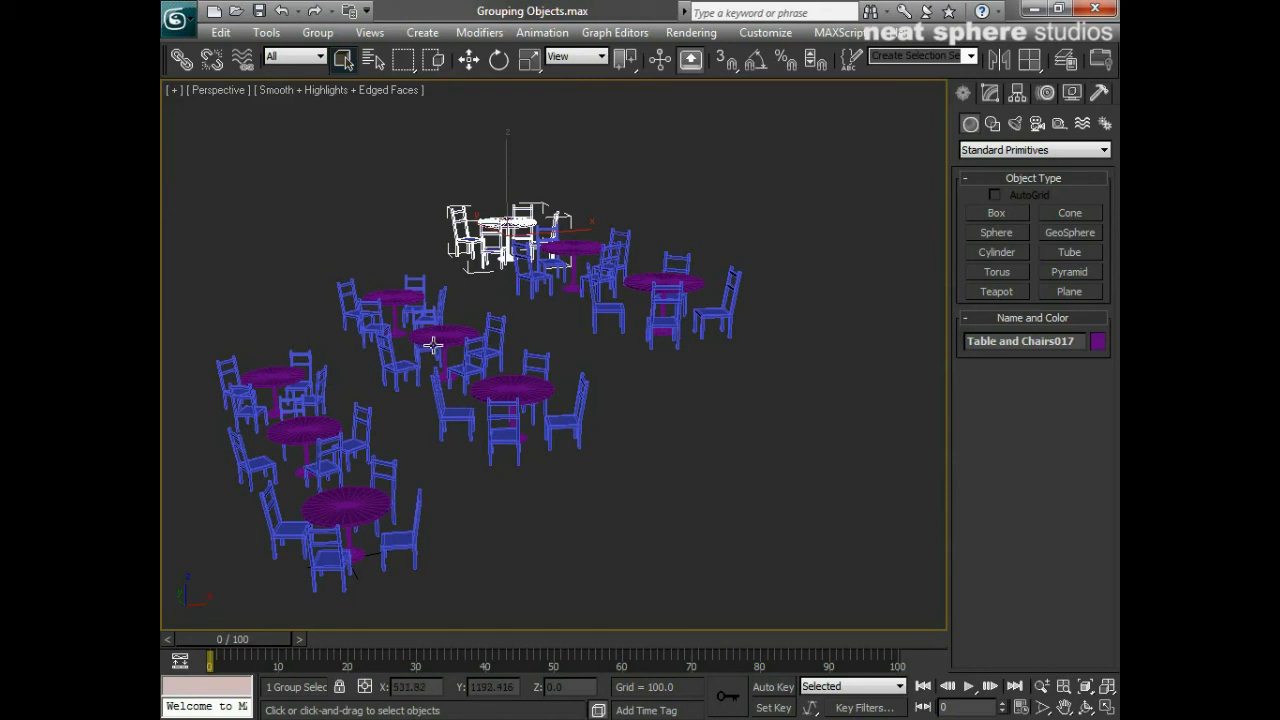
Undo the stepped table and chairs array
{"action": "middle_click_drag", "start_coordinate": [604, 403], "coordinate": [714, 380], "text": "alt"}
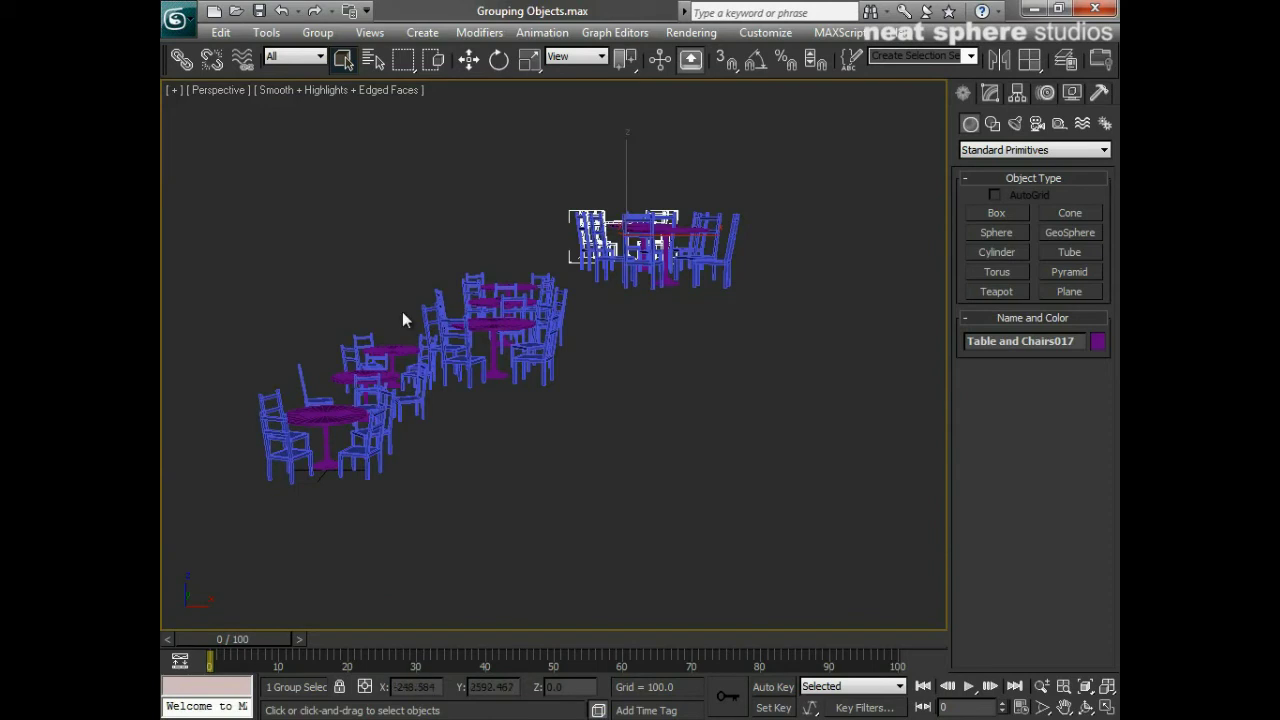
{"action": "key", "text": "ctrl+z"}
{"action": "key", "text": "ctrl+z"}
{"action": "key", "text": "ctrl+z"}
{"action": "key", "text": "ctrl+z"}
{"action": "key", "text": "ctrl+z"}
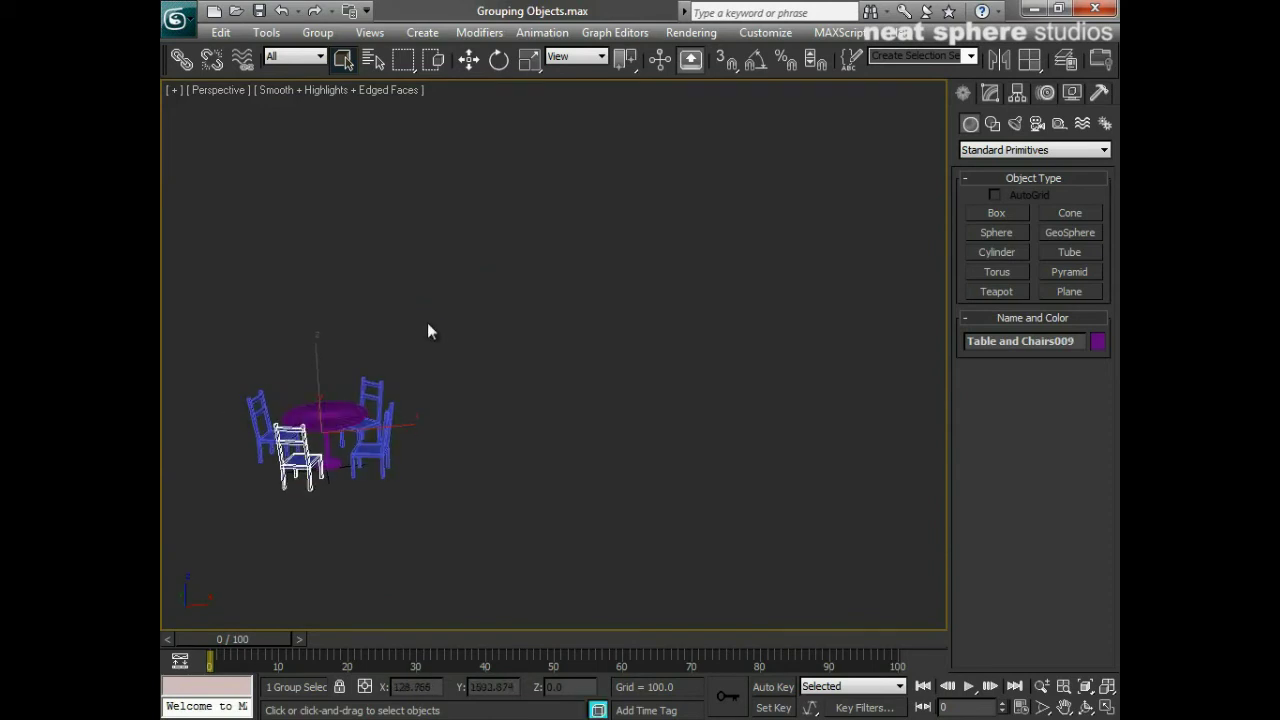
Start the Array tool again with preview enabled and set the 2D row Z offset to 0
{"action": "left_click", "coordinate": [266, 32]}
{"action": "left_click", "coordinate": [290, 324]}
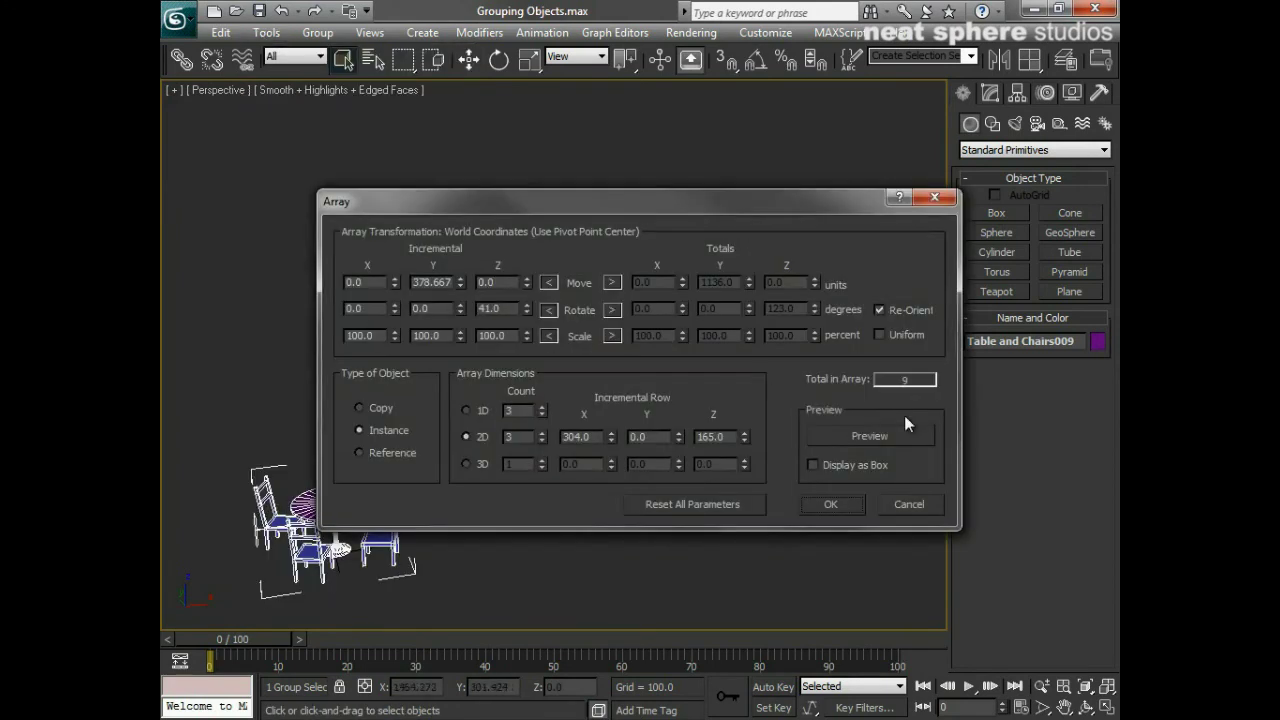
{"action": "left_click", "coordinate": [872, 440]}
{"action": "left_click_drag", "start_coordinate": [734, 201], "coordinate": [1052, 97]}
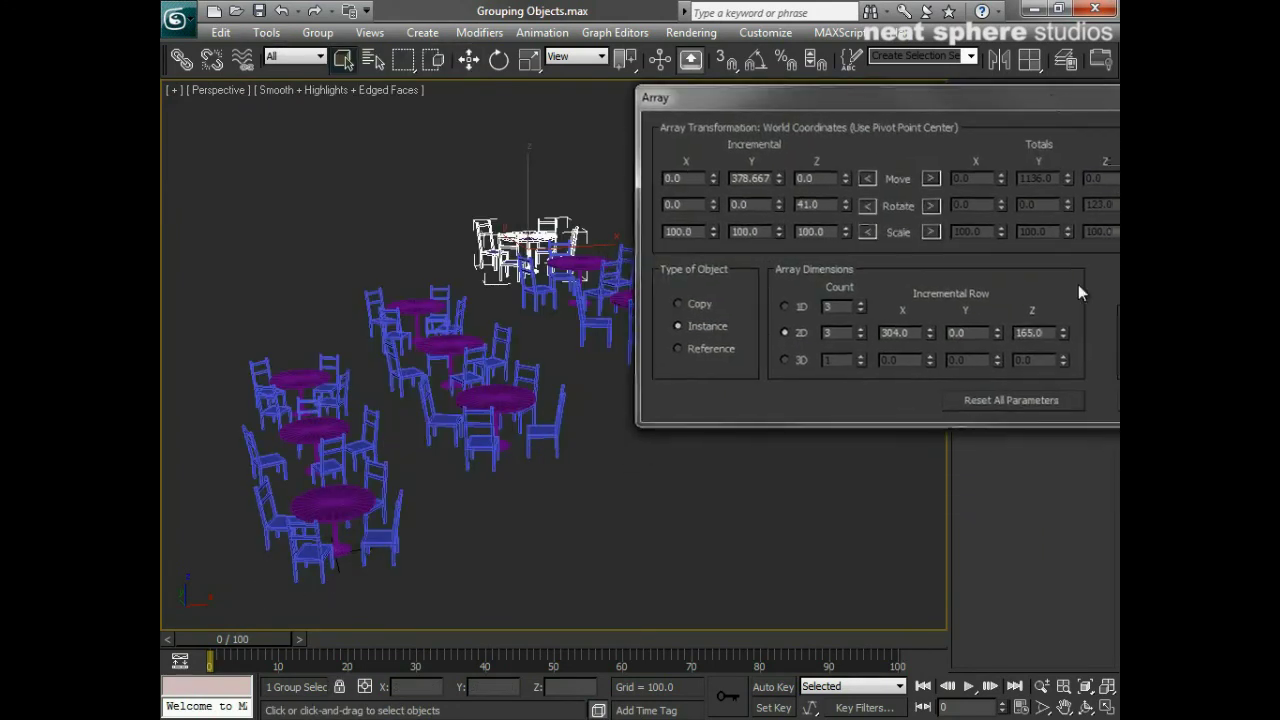
{"action": "double_click", "coordinate": [1040, 335]}
{"action": "type", "text": "0"}
{"action": "key", "text": "Return"}
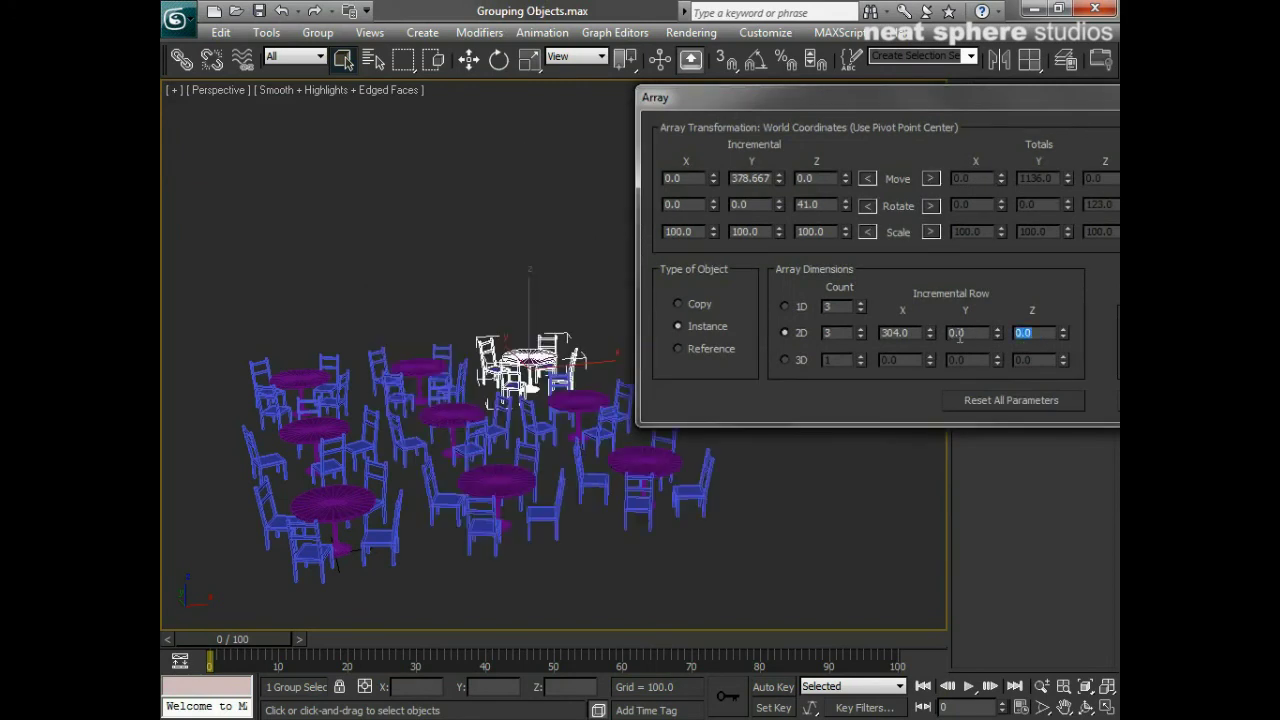
Create a 3D array with a 3D count of 3 and a Z row offset of 284
{"action": "left_click_drag", "start_coordinate": [943, 97], "coordinate": [491, 61]}
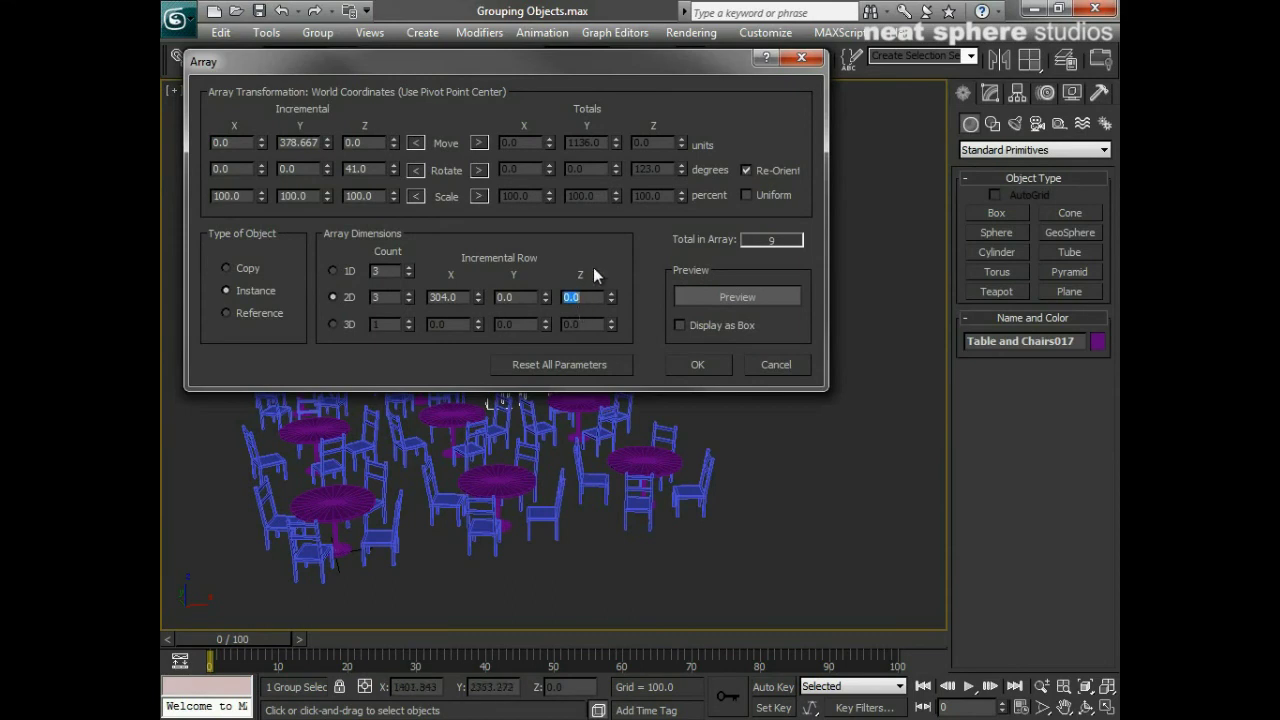
{"action": "left_click", "coordinate": [332, 325]}
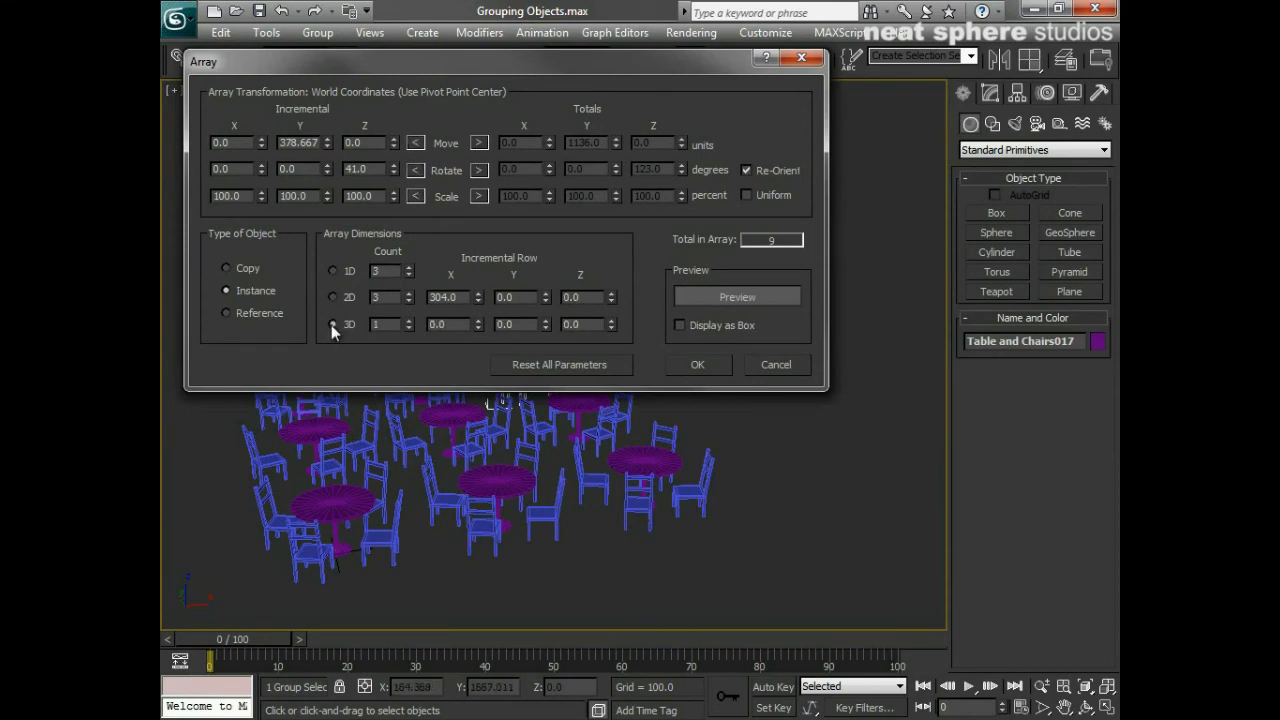
{"action": "left_click", "coordinate": [411, 320]}
{"action": "left_click", "coordinate": [411, 320]}
{"action": "left_click_drag", "start_coordinate": [425, 66], "coordinate": [762, 49]}
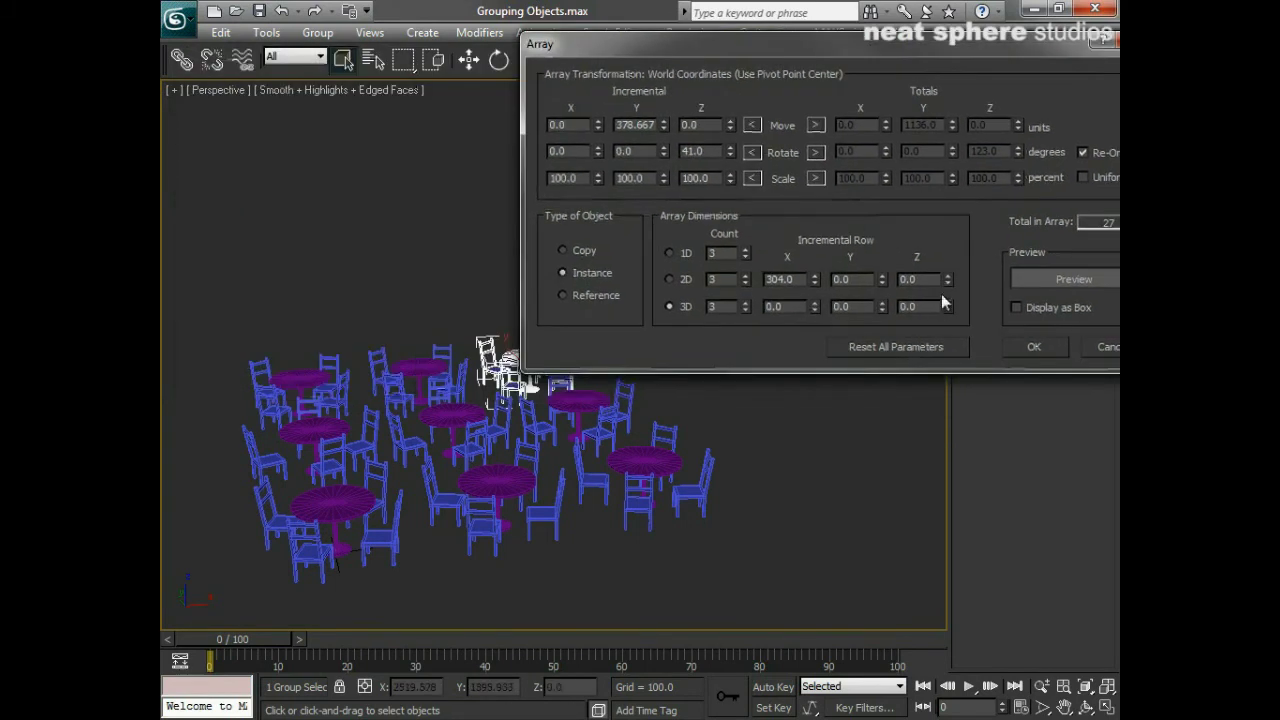
{"action": "left_click_drag", "start_coordinate": [947, 312], "coordinate": [922, 45]}
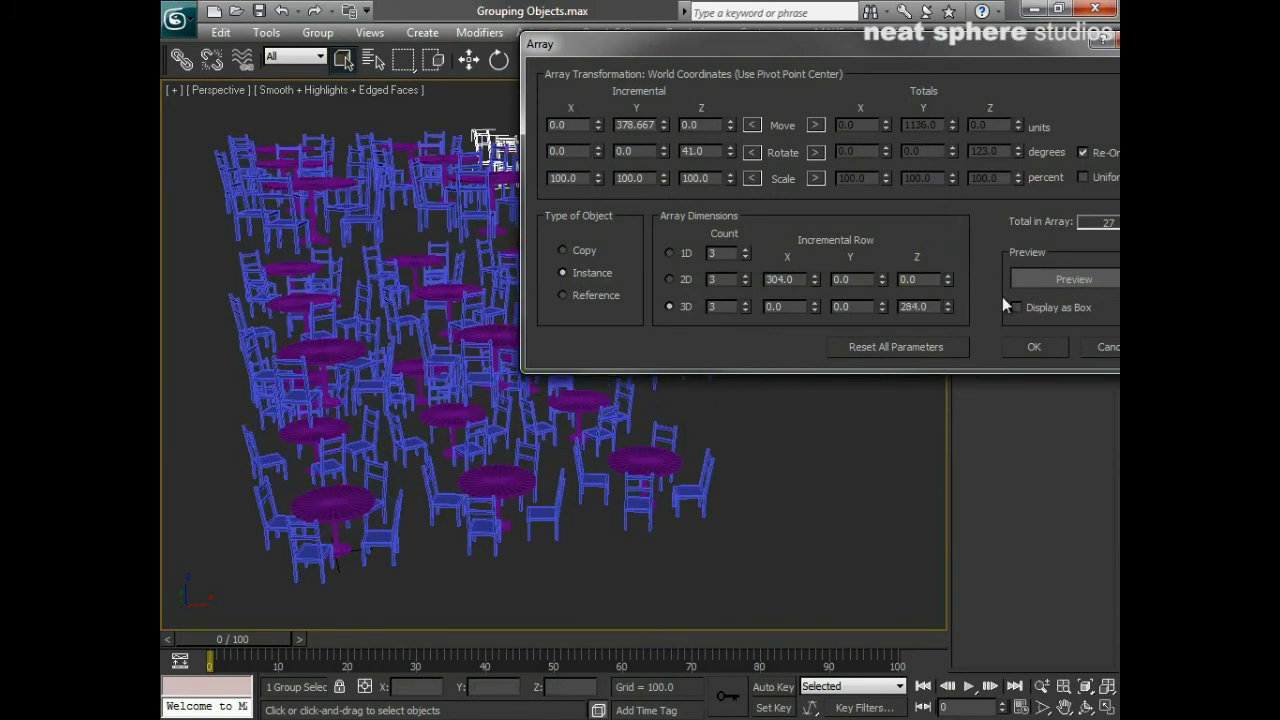
{"action": "left_click", "coordinate": [1030, 348]}
Delete the two upper levels and all remaining table sets except the front one at the row's start
{"action": "middle_click_drag", "start_coordinate": [785, 408], "coordinate": [740, 419], "text": "alt"}
{"action": "middle_click_drag", "start_coordinate": [509, 420], "coordinate": [676, 302]}
{"action": "scroll", "coordinate": [676, 302], "scroll_direction": "down", "scroll_amount": 2}
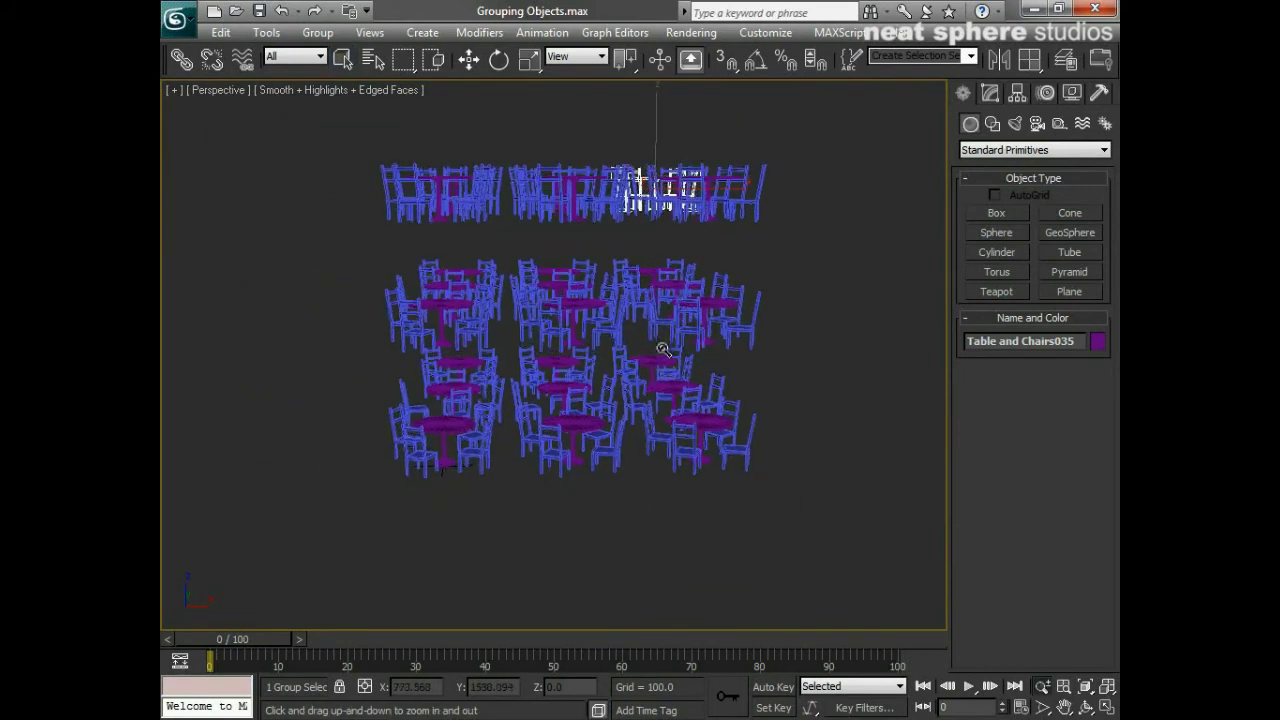
{"action": "left_click_drag", "start_coordinate": [811, 128], "coordinate": [363, 322]}
{"action": "key", "text": "Delete"}
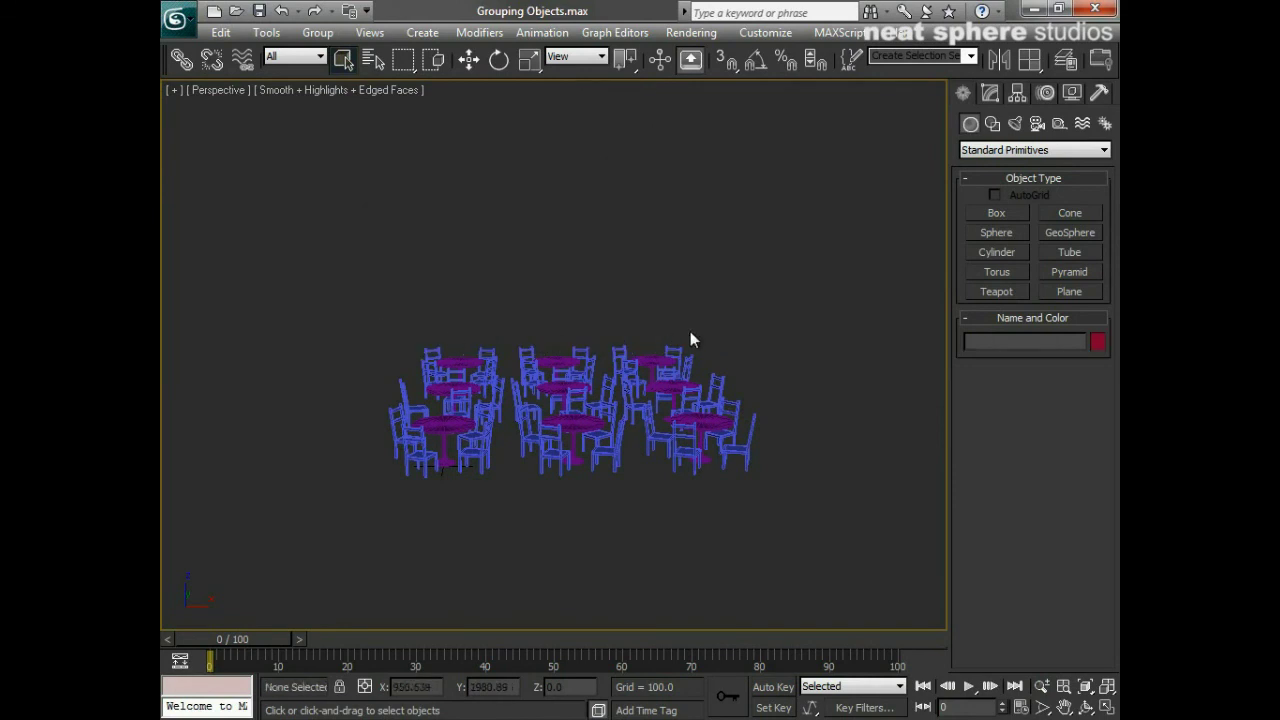
{"action": "left_click_drag", "start_coordinate": [796, 306], "coordinate": [528, 506]}
{"action": "key", "text": "Delete"}
{"action": "left_click_drag", "start_coordinate": [547, 285], "coordinate": [397, 386]}
{"action": "key", "text": "Delete"}
Select the remaining table and chairs group and preview a new array switched to 2D
{"action": "left_click", "coordinate": [394, 388]}
{"action": "left_click", "coordinate": [266, 32]}
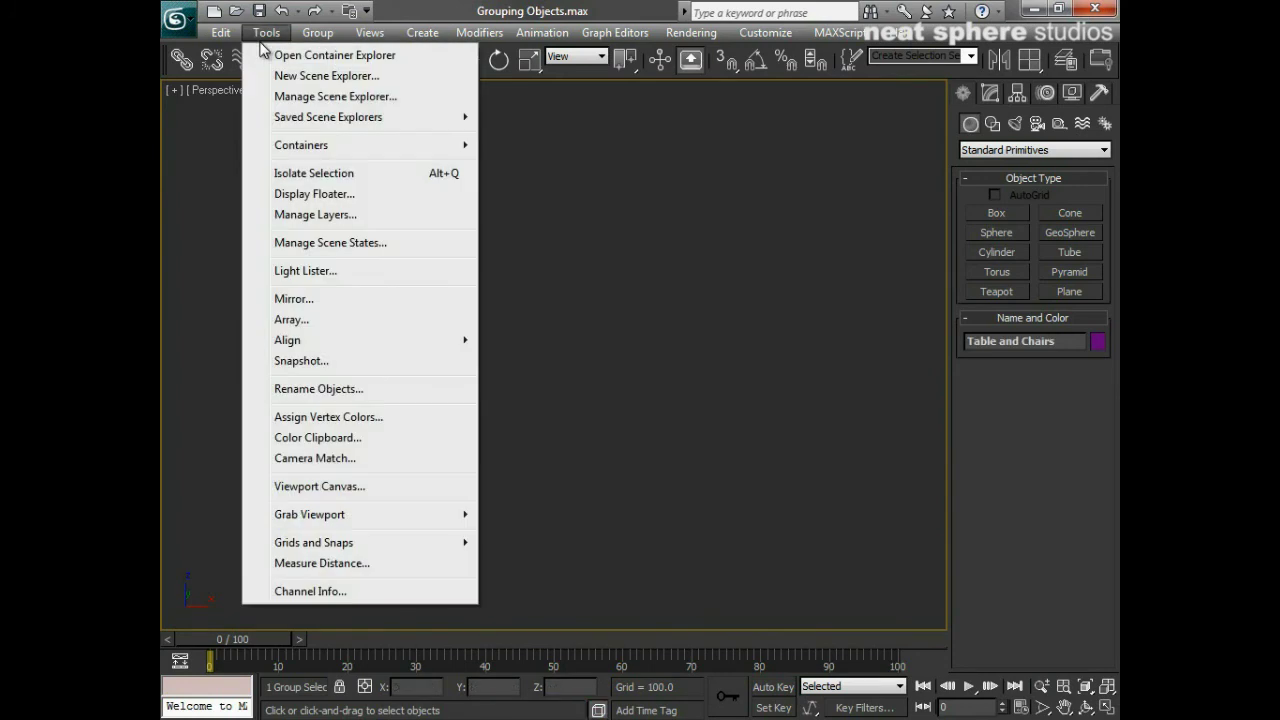
{"action": "left_click", "coordinate": [289, 321]}
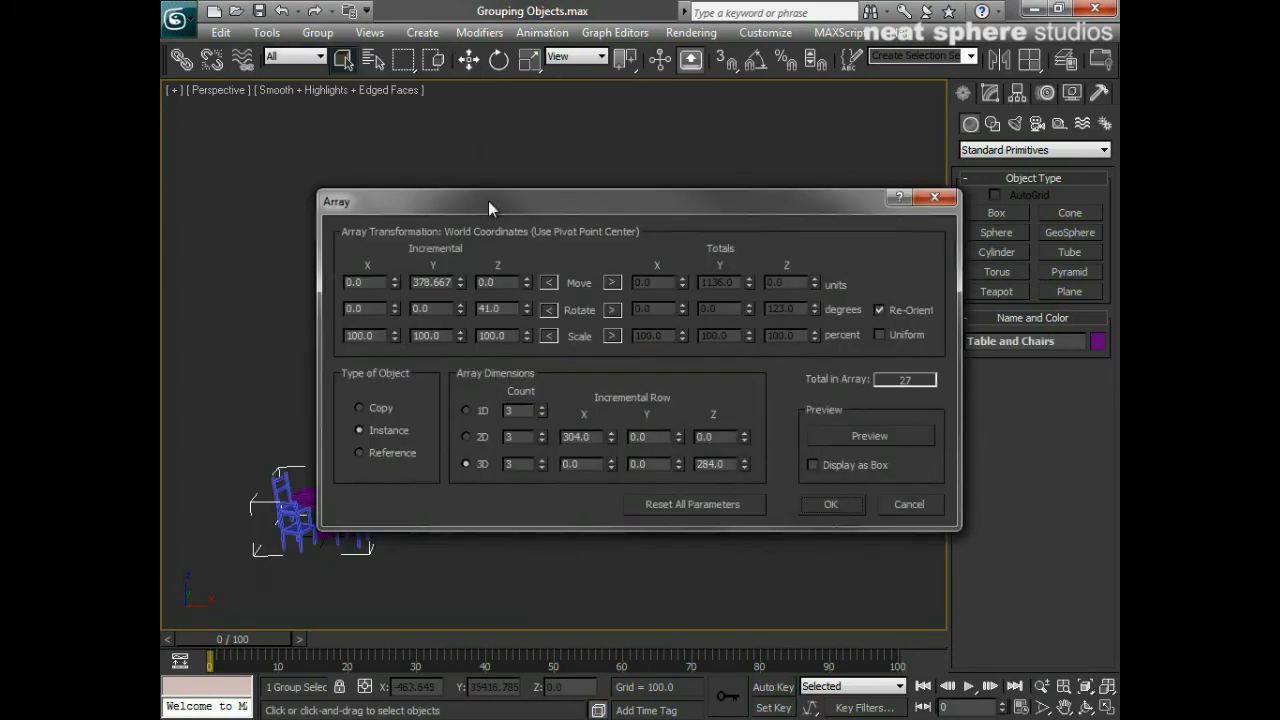
{"action": "left_click_drag", "start_coordinate": [488, 201], "coordinate": [622, 83]}
{"action": "left_click", "coordinate": [1004, 318]}
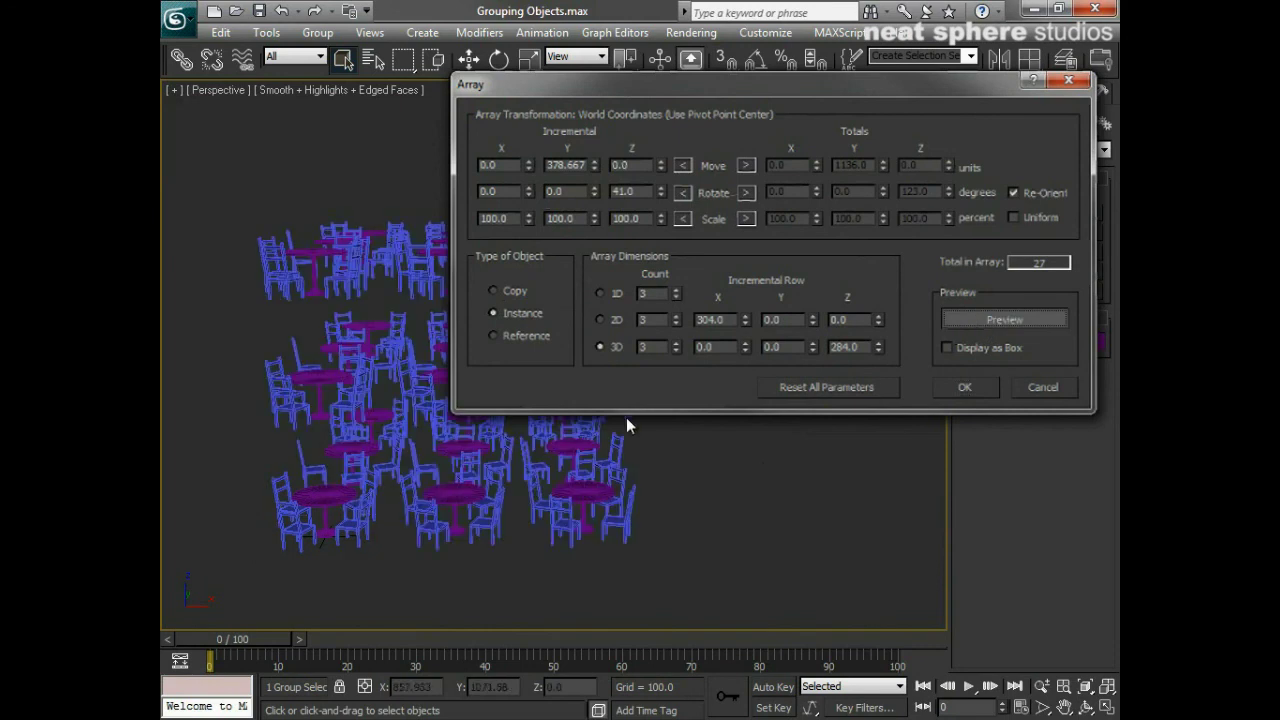
{"action": "left_click", "coordinate": [600, 319]}
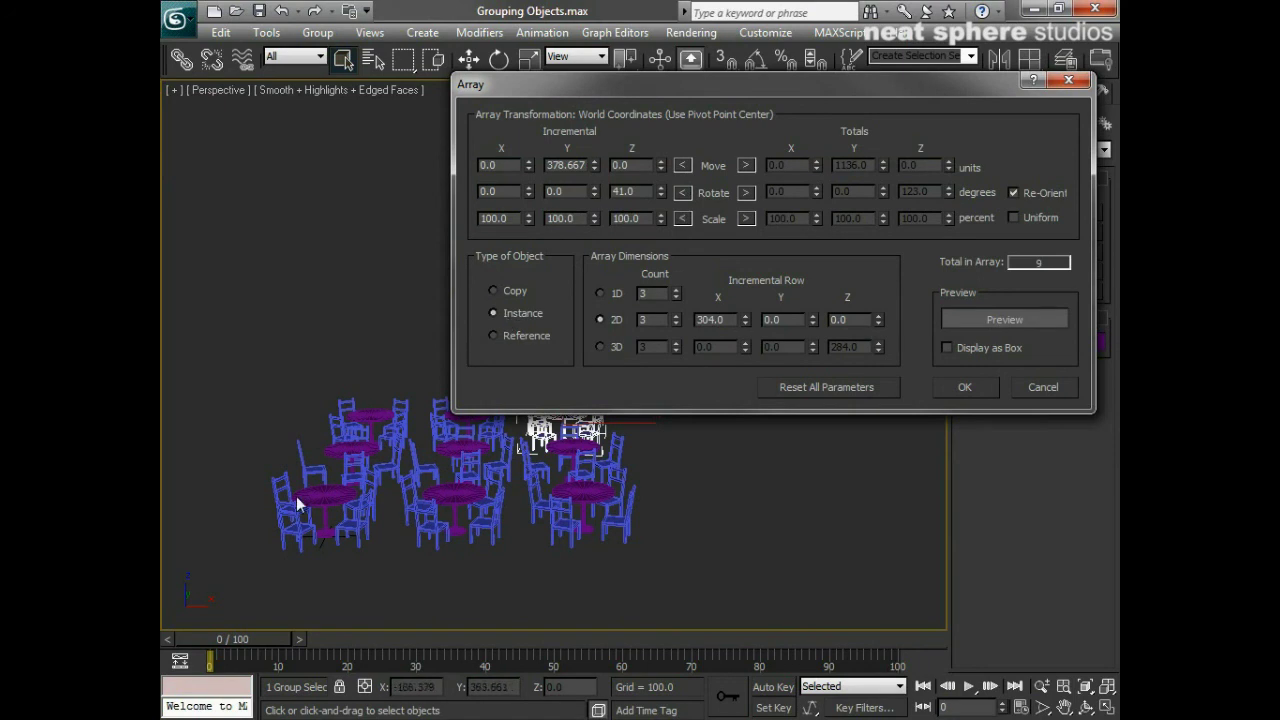
Try shrinking the array copies progressively by lowering the incremental Y scale to 65 and down to 0.01 percent
{"action": "left_click_drag", "start_coordinate": [493, 93], "coordinate": [507, 39]}
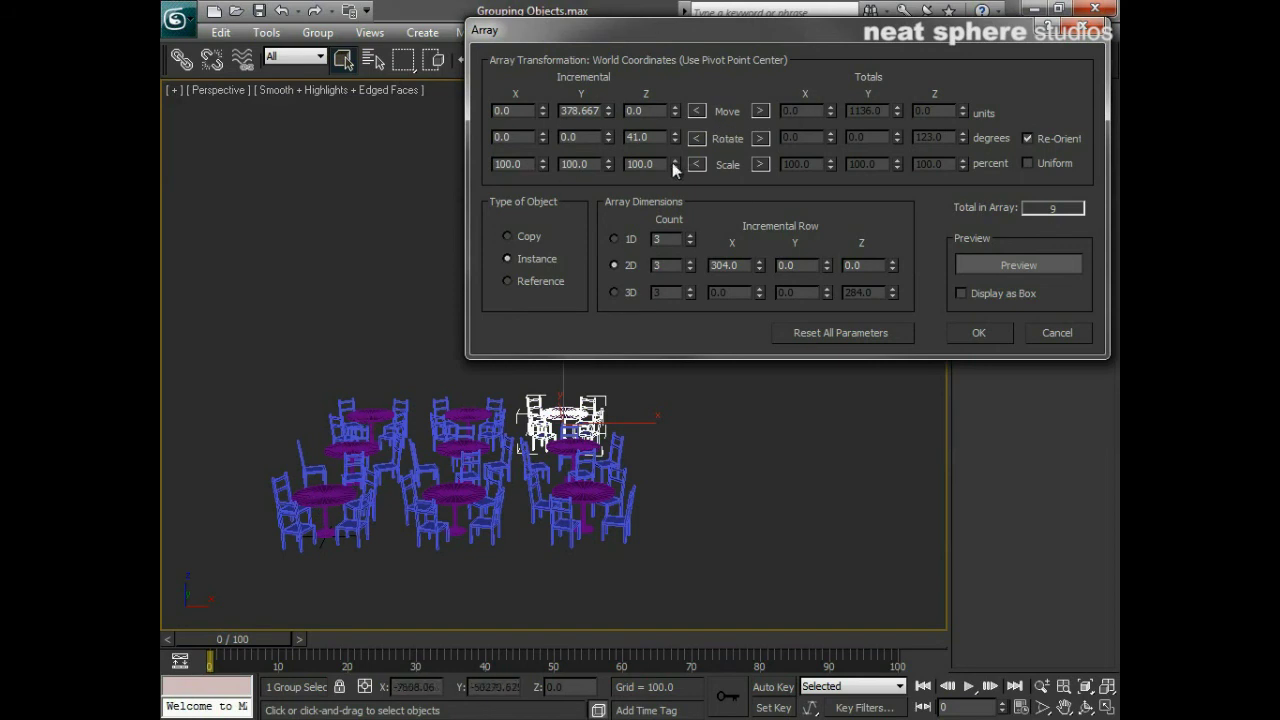
{"action": "left_click_drag", "start_coordinate": [608, 166], "coordinate": [606, 199]}
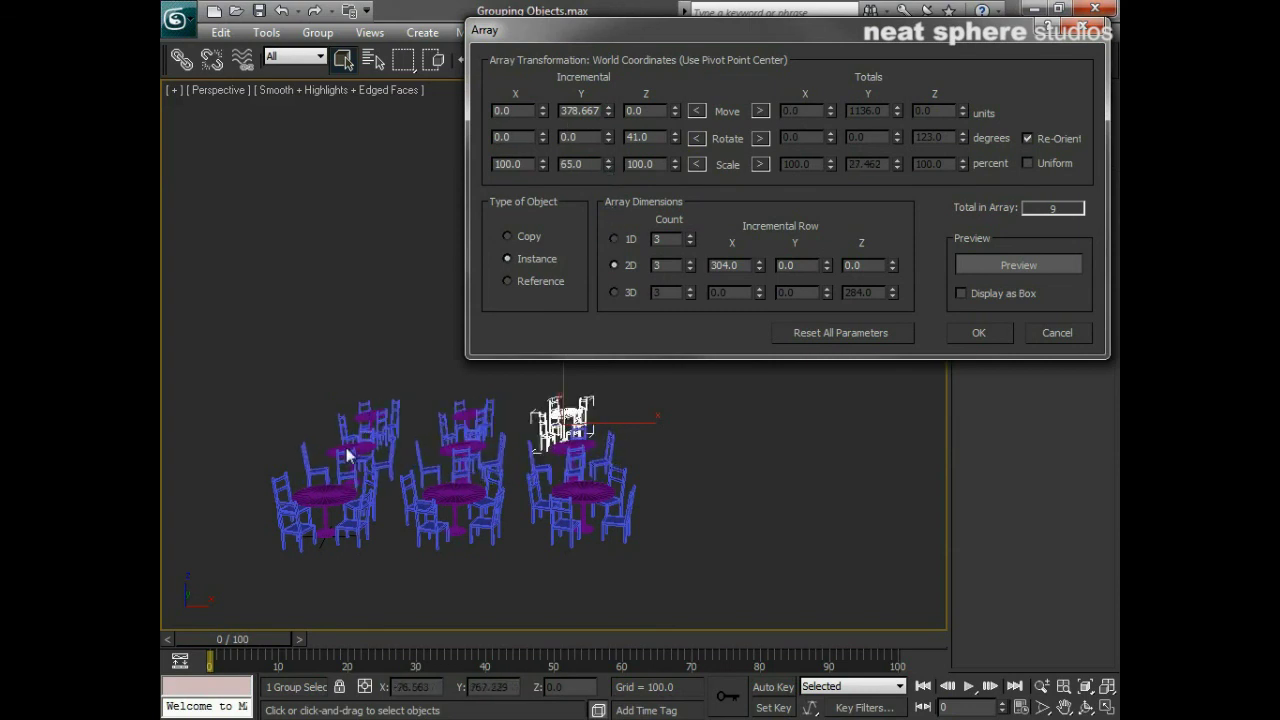
{"action": "double_click", "coordinate": [598, 165]}
{"action": "type", "text": "55"}
{"action": "key", "text": "Return"}
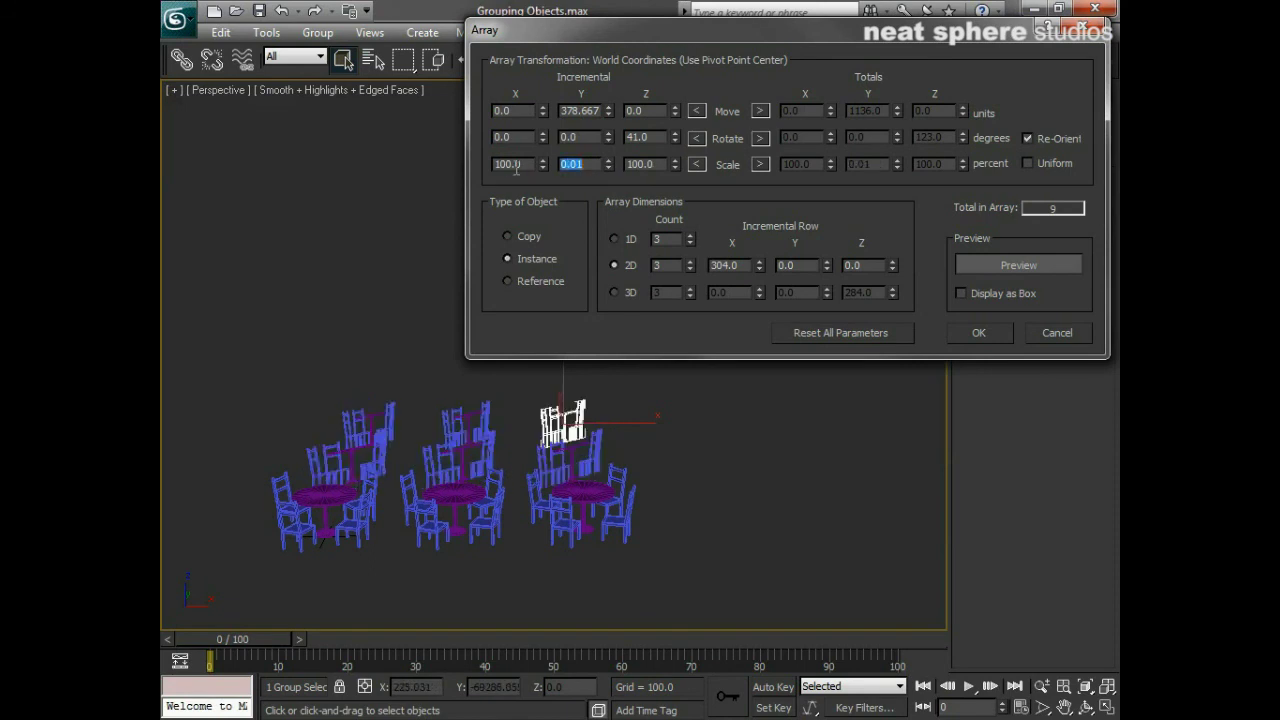
Switch the array scaling to totals, try Y totals of 446.01 and 318.01 percent, and set the total Y scale to 100 percent
{"action": "left_click", "coordinate": [760, 165]}
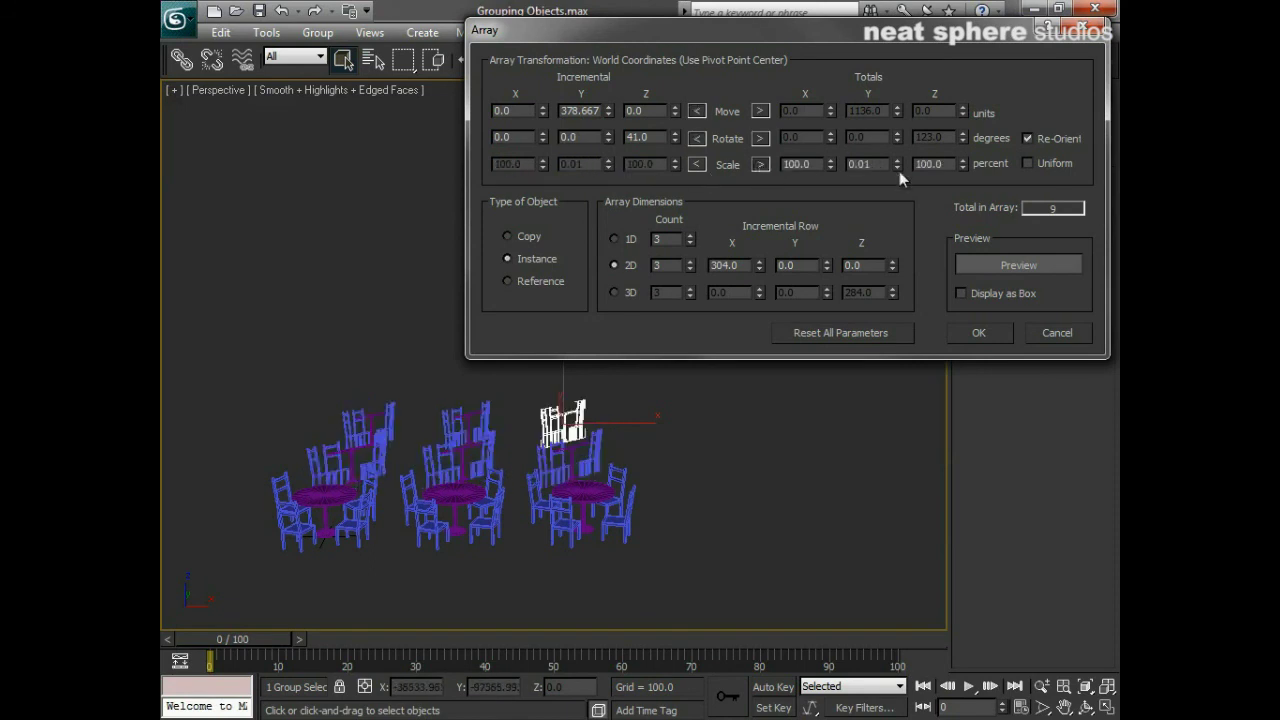
{"action": "left_click_drag", "start_coordinate": [897, 165], "coordinate": [882, 6]}
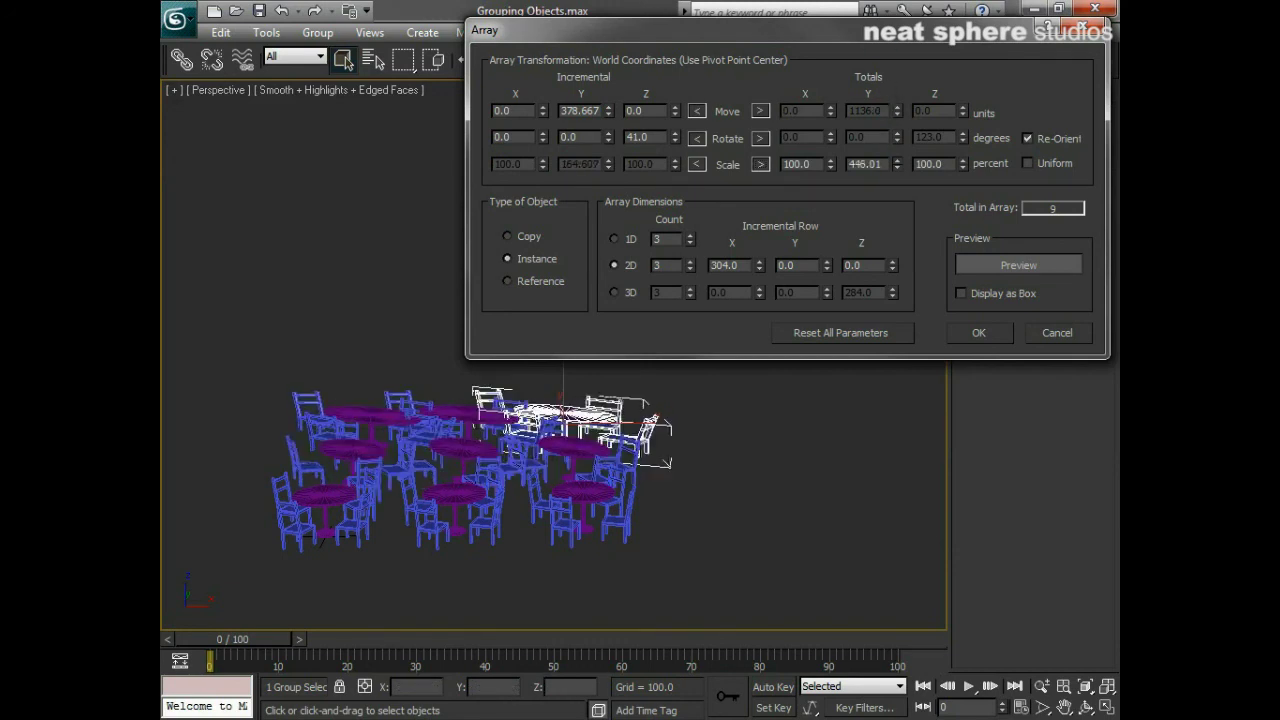
{"action": "left_click", "coordinate": [897, 160]}
{"action": "left_click_drag", "start_coordinate": [897, 191], "coordinate": [814, 171]}
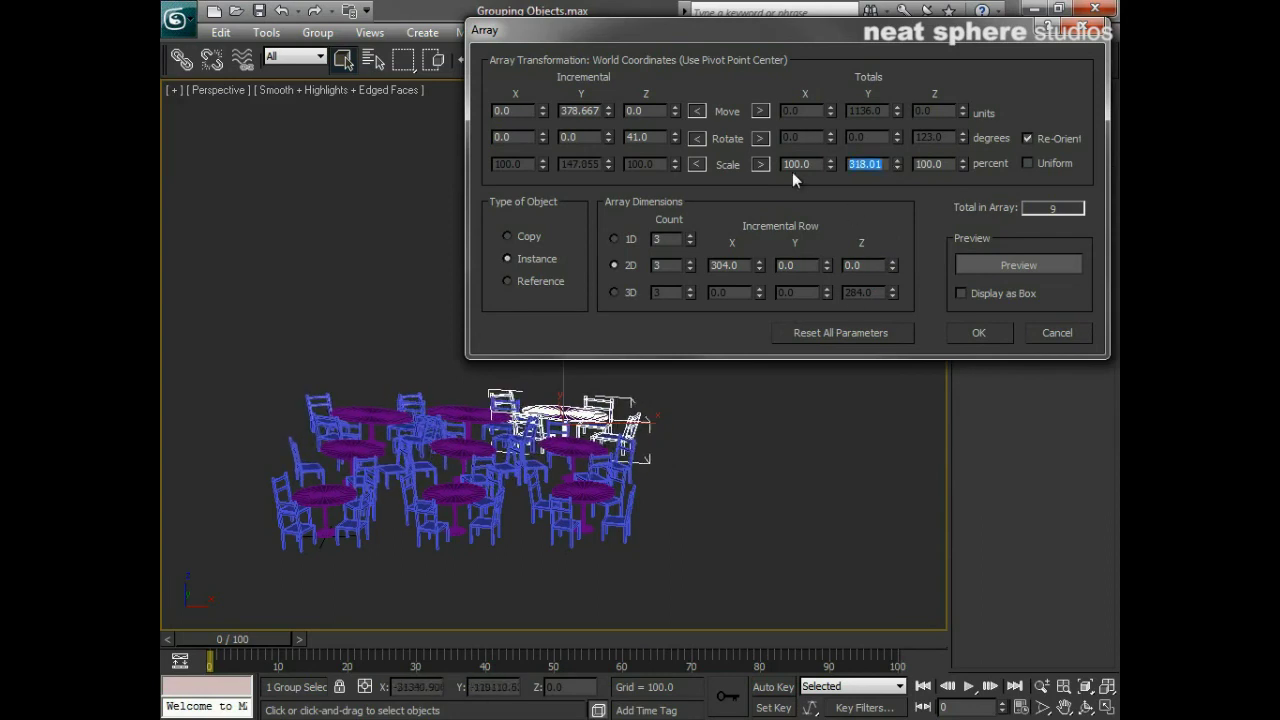
{"action": "type", "text": "100"}
{"action": "key", "text": "Return"}
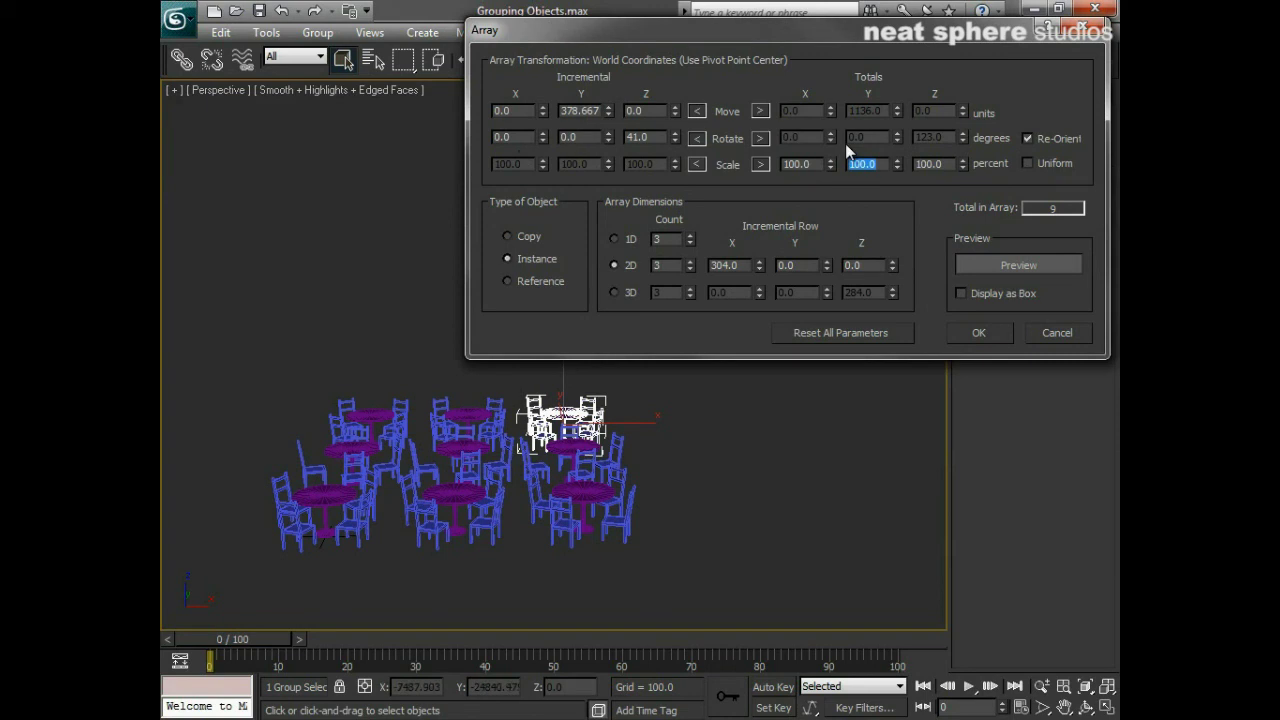
Compare the 1D, 2D and 3D array previews of the table set and return the array to 2D
{"action": "left_click", "coordinate": [614, 238]}
{"action": "left_click", "coordinate": [615, 265]}
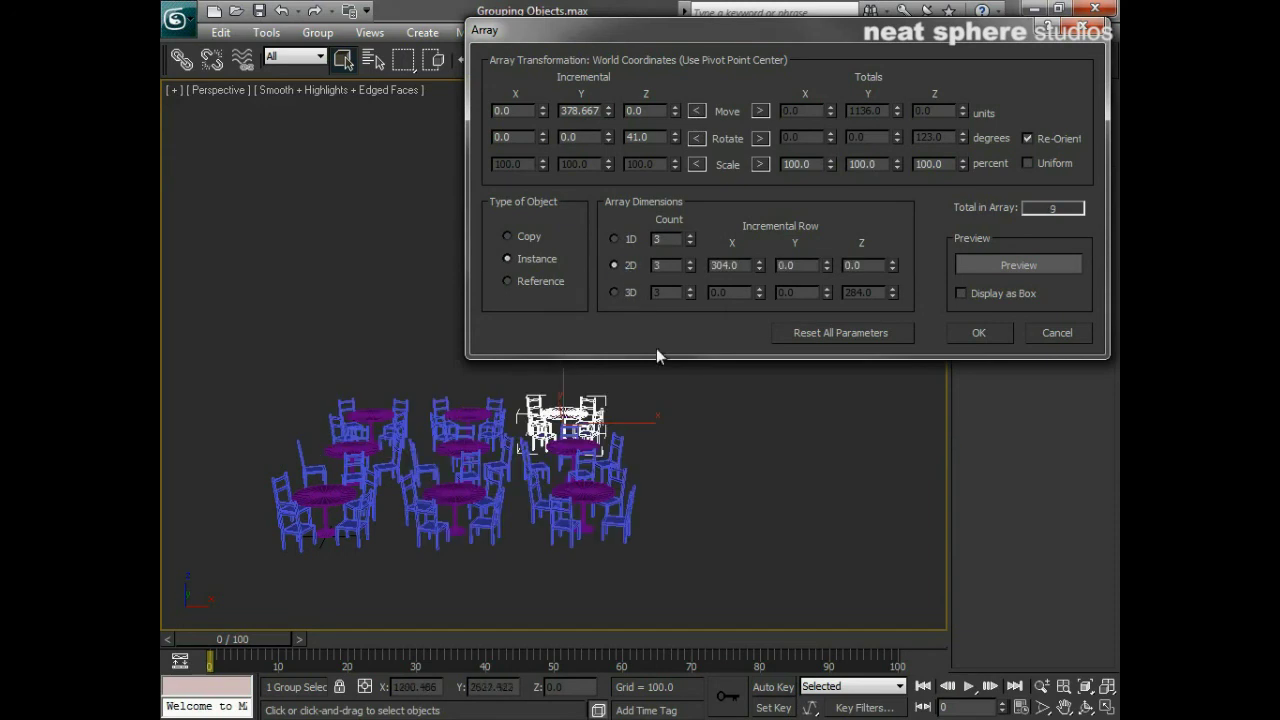
{"action": "left_click", "coordinate": [613, 292]}
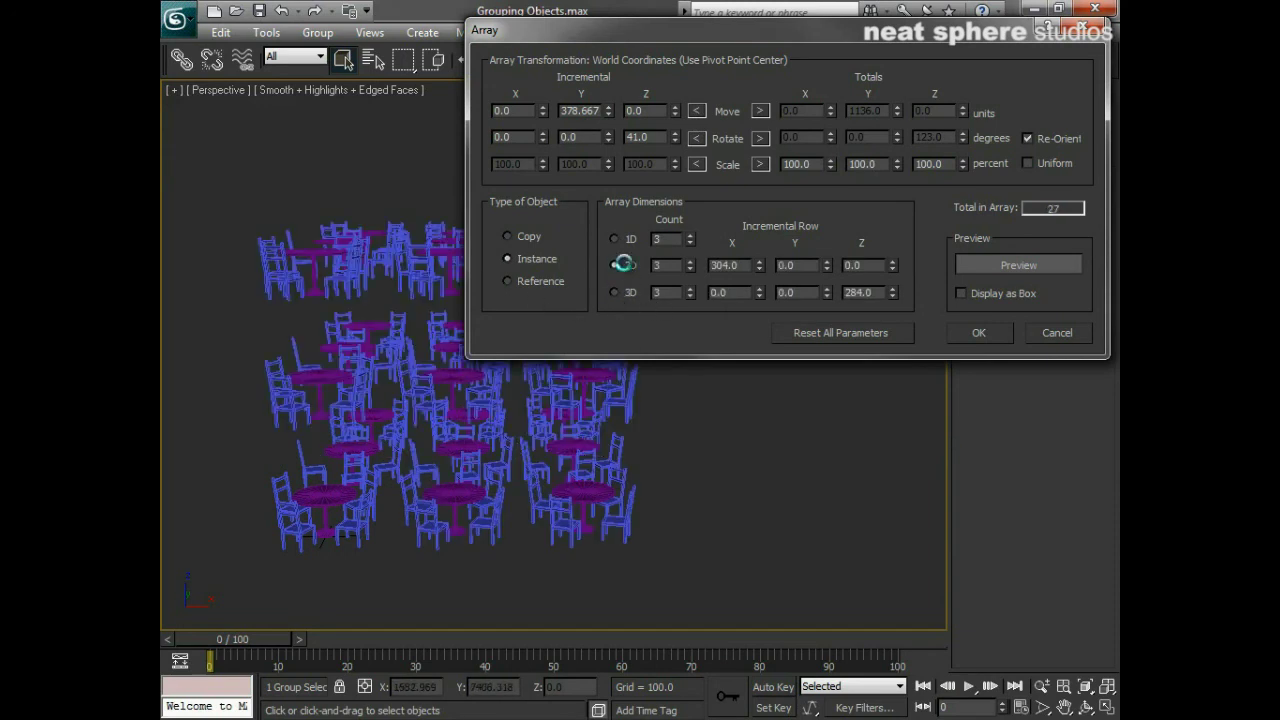
{"action": "left_click", "coordinate": [622, 264]}
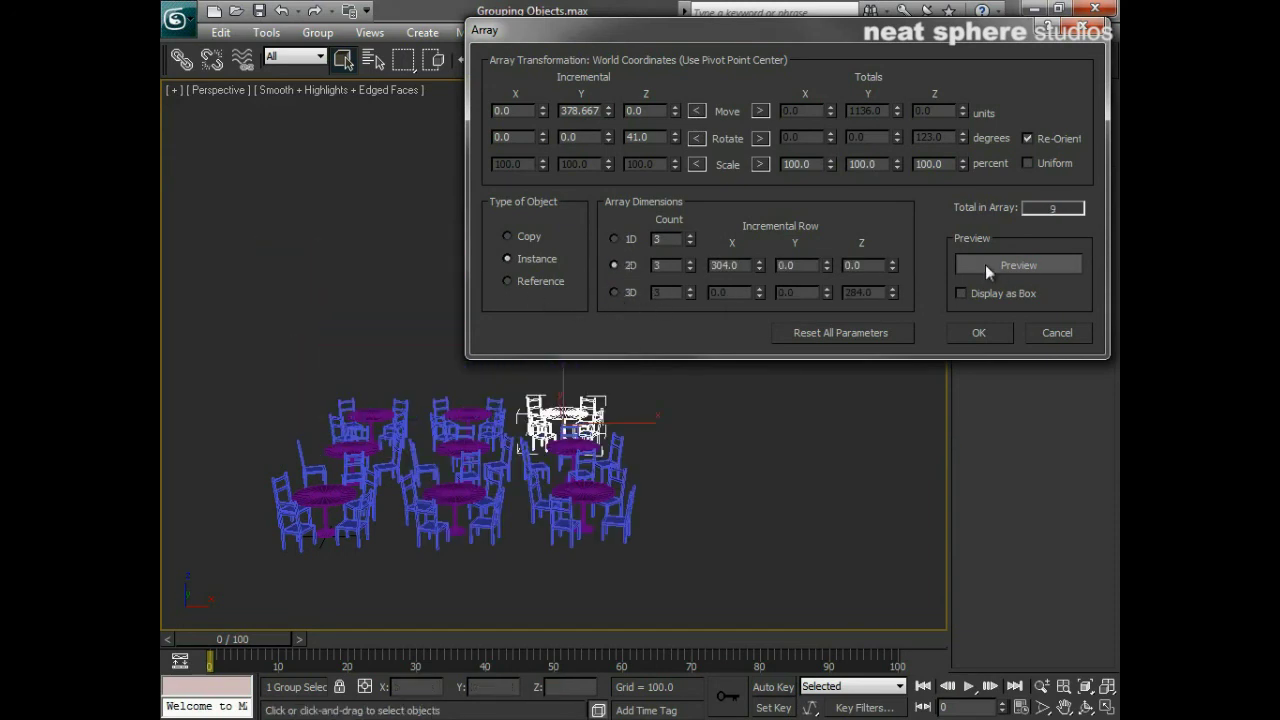